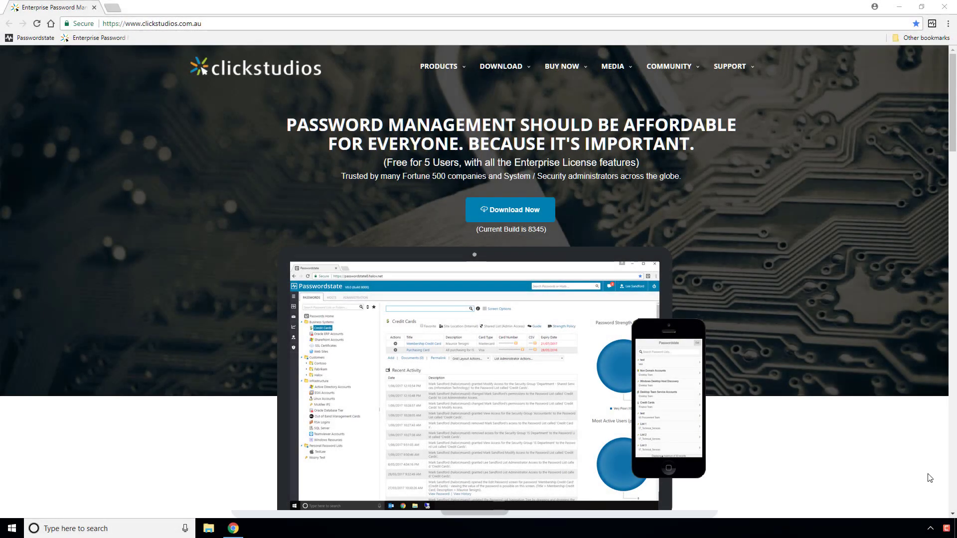
Sign in to the Passwordstate site with the user's username and password, then open Hosts Home
{"action": "left_click", "coordinate": [49, 39]}
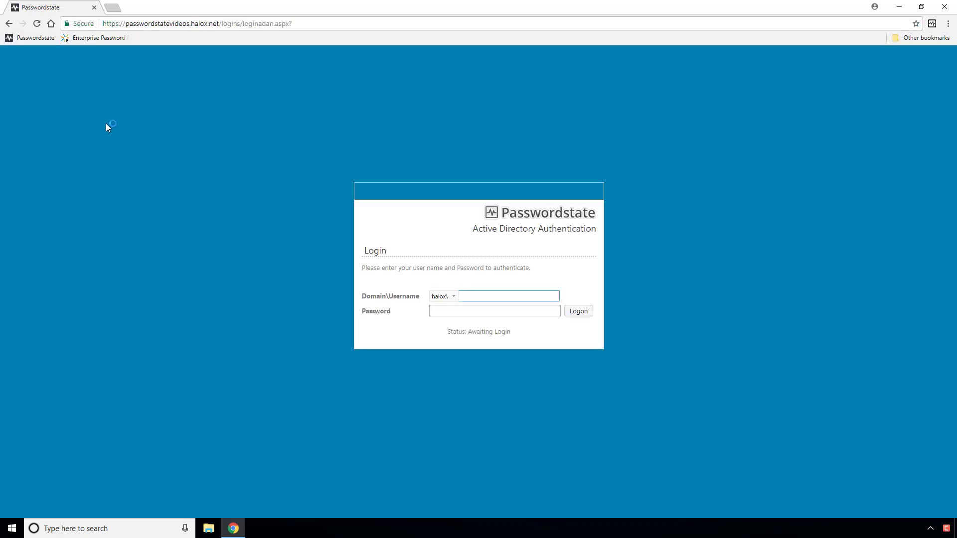
{"action": "type", "text": "lsand"}
{"action": "key", "text": "Tab"}
{"action": "type", "text": "••••••"}
{"action": "key", "text": "Return"}
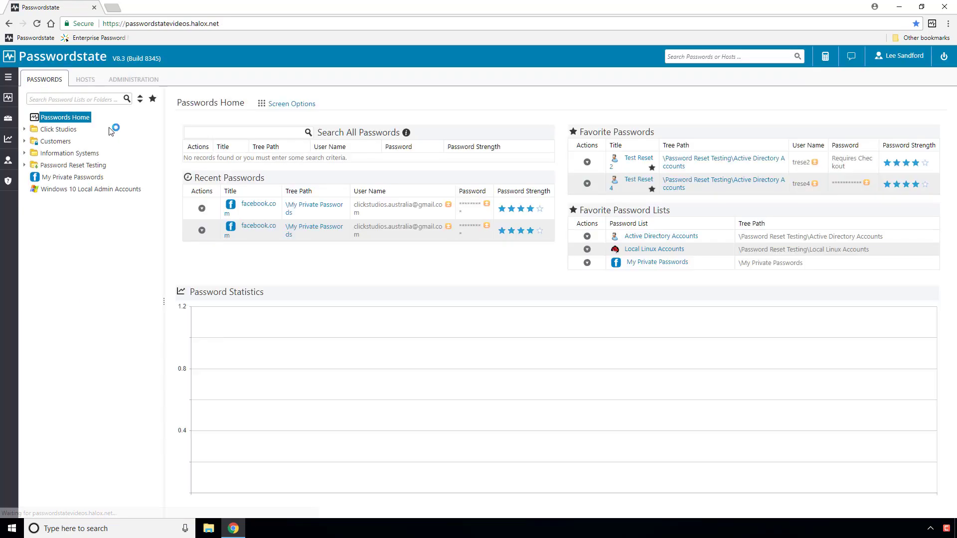
{"action": "left_click", "coordinate": [84, 81]}
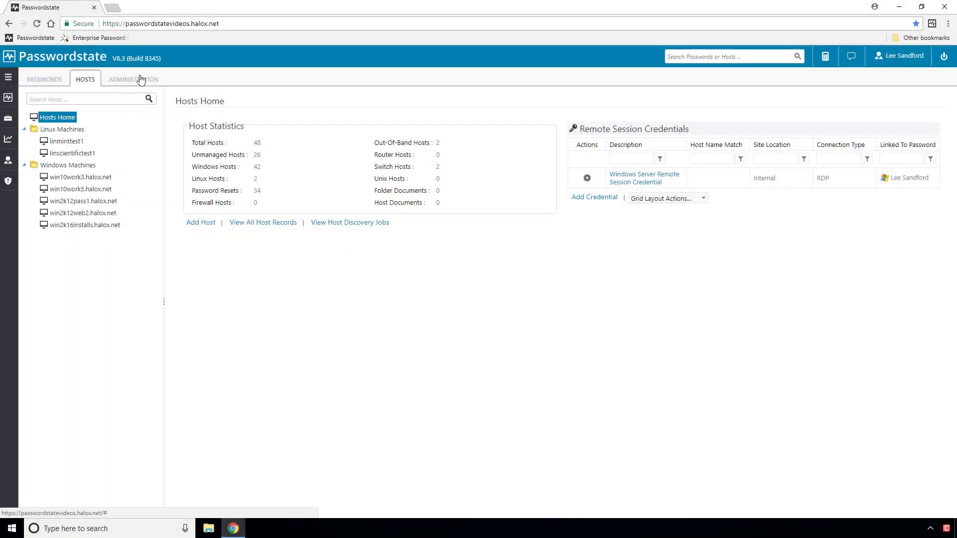
Open the remote sessions Feature Access settings and view the Browser Based Launcher permissions without changing them
{"action": "left_click", "coordinate": [139, 80]}
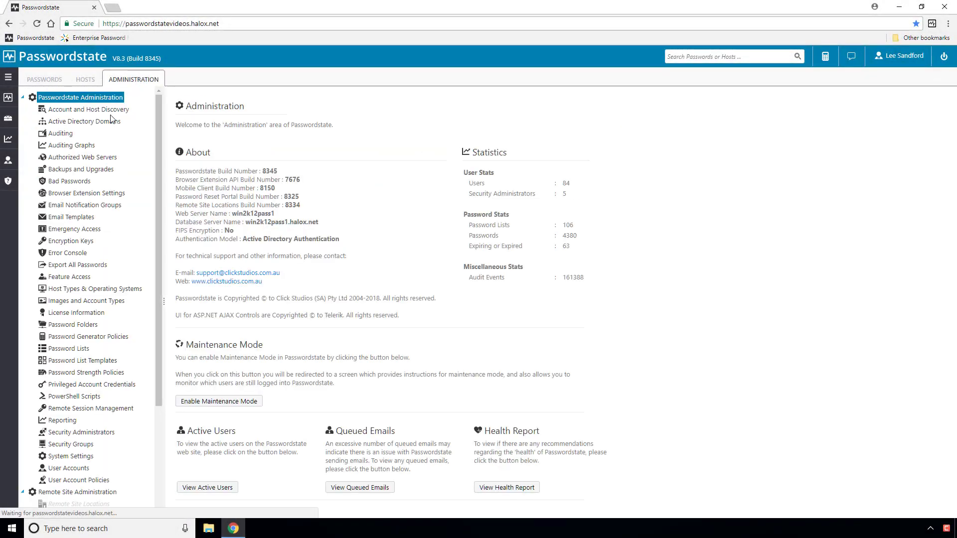
{"action": "left_click", "coordinate": [64, 276]}
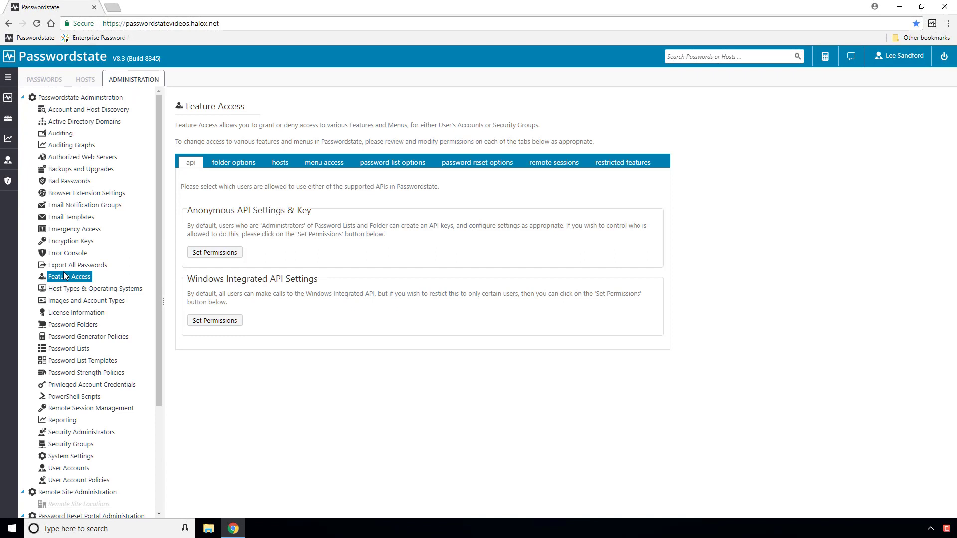
{"action": "left_click", "coordinate": [546, 163]}
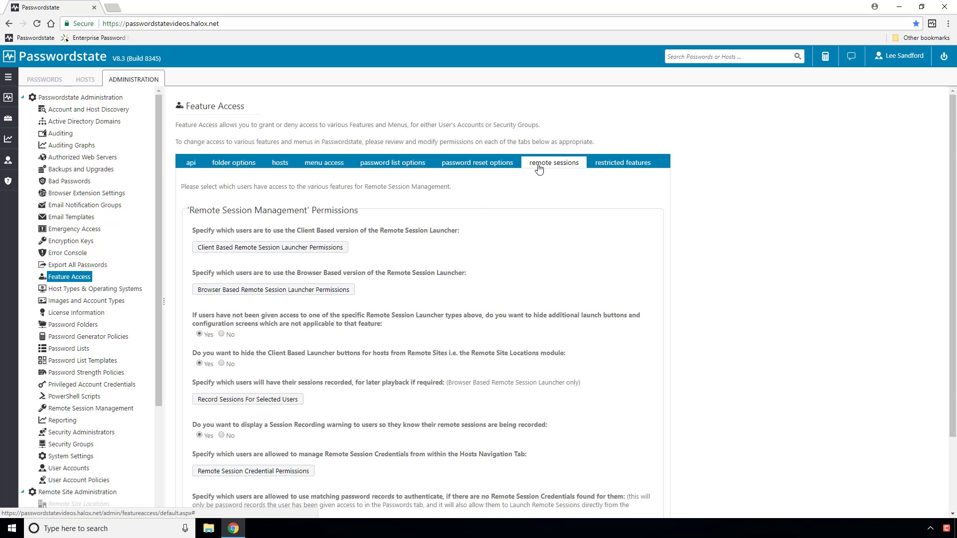
{"action": "left_click", "coordinate": [264, 291]}
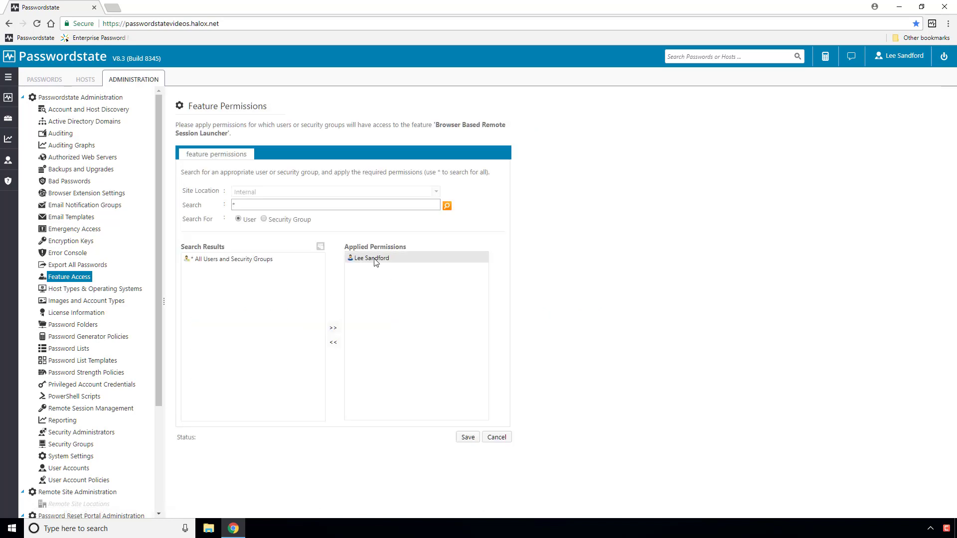
{"action": "left_click", "coordinate": [501, 438]}
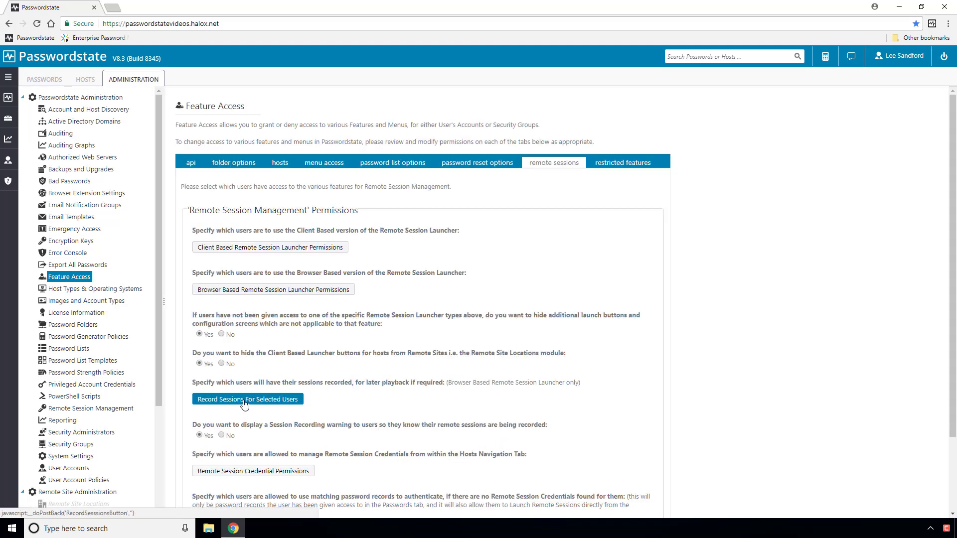
View the Record Sessions permissions and cancel without changing them
{"action": "scroll", "coordinate": [243, 402], "scroll_direction": "down", "scroll_amount": 2}
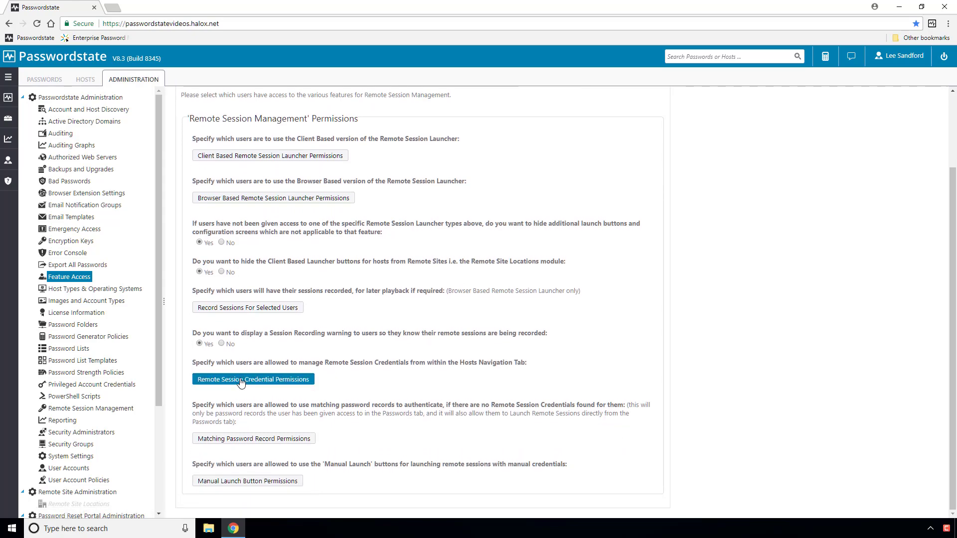
{"action": "left_click", "coordinate": [238, 310]}
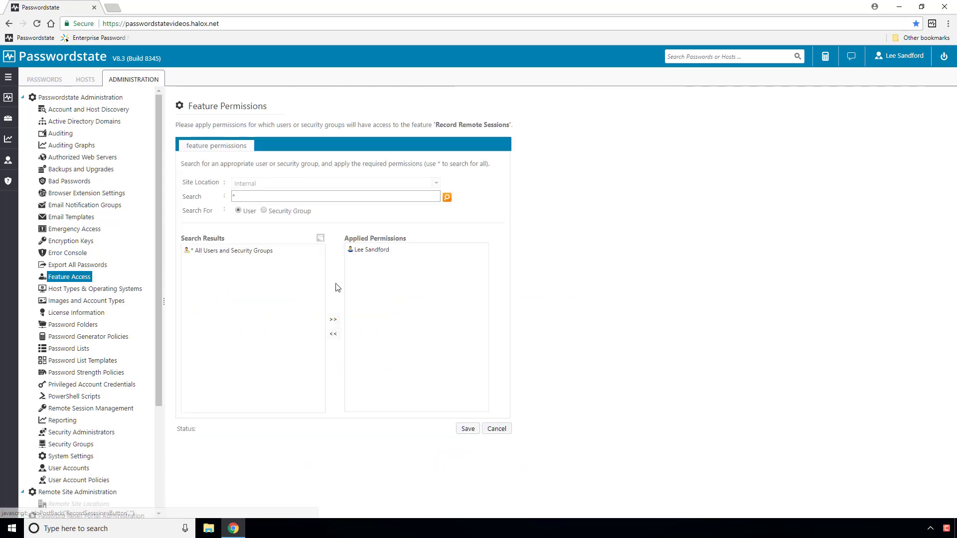
{"action": "left_click", "coordinate": [497, 429]}
{"action": "scroll", "coordinate": [382, 405], "scroll_direction": "down", "scroll_amount": 2}
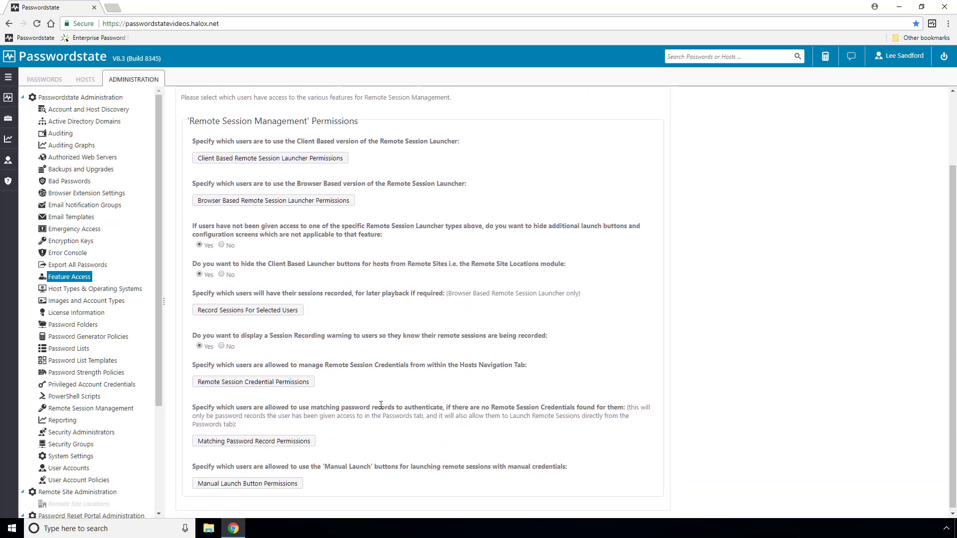
{"action": "scroll", "coordinate": [381, 405], "scroll_direction": "up", "scroll_amount": 2}
Go back to Hosts Home with its host statistics and RDP remote session credential
{"action": "left_click", "coordinate": [86, 80]}
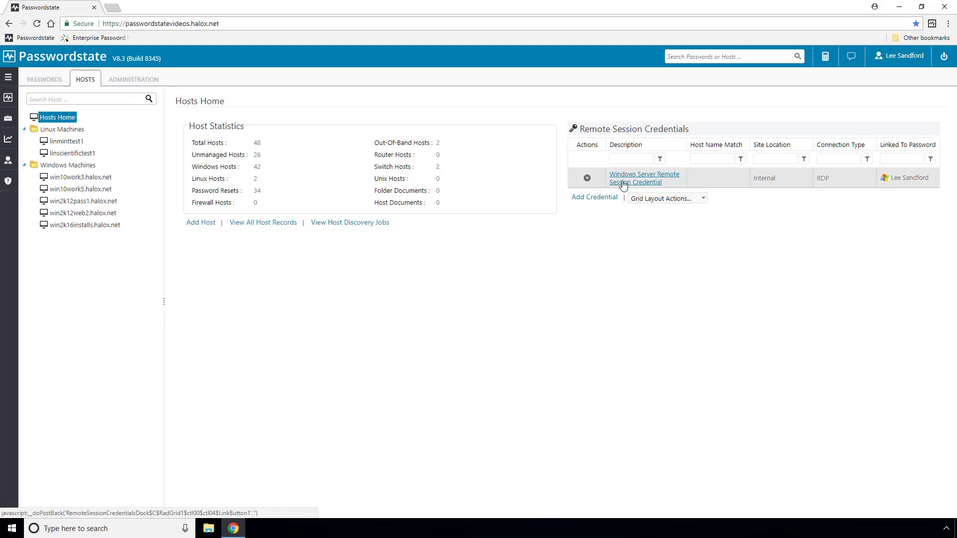
Inspect the Windows Server Remote Session Credential's query settings and permissions, then return to Hosts Home
{"action": "left_click", "coordinate": [623, 182]}
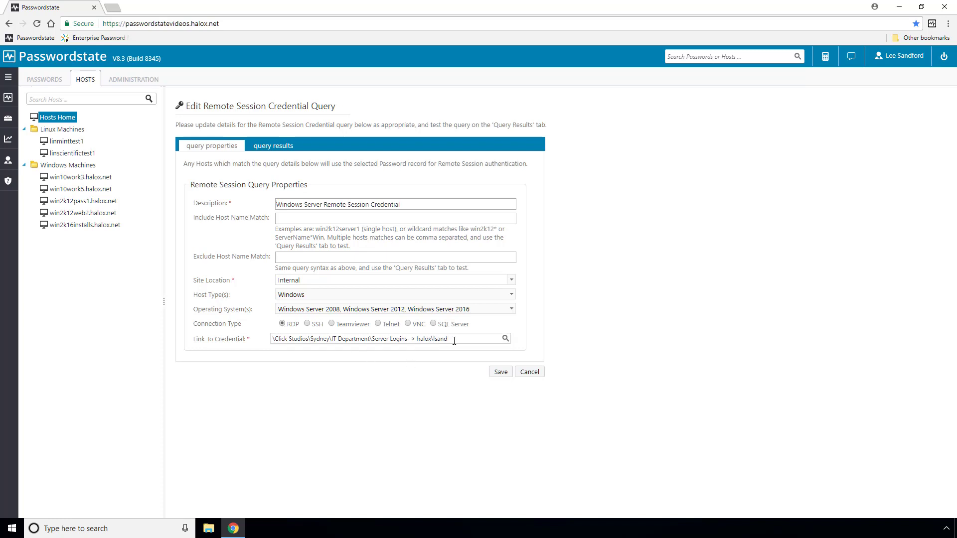
{"action": "left_click", "coordinate": [532, 375]}
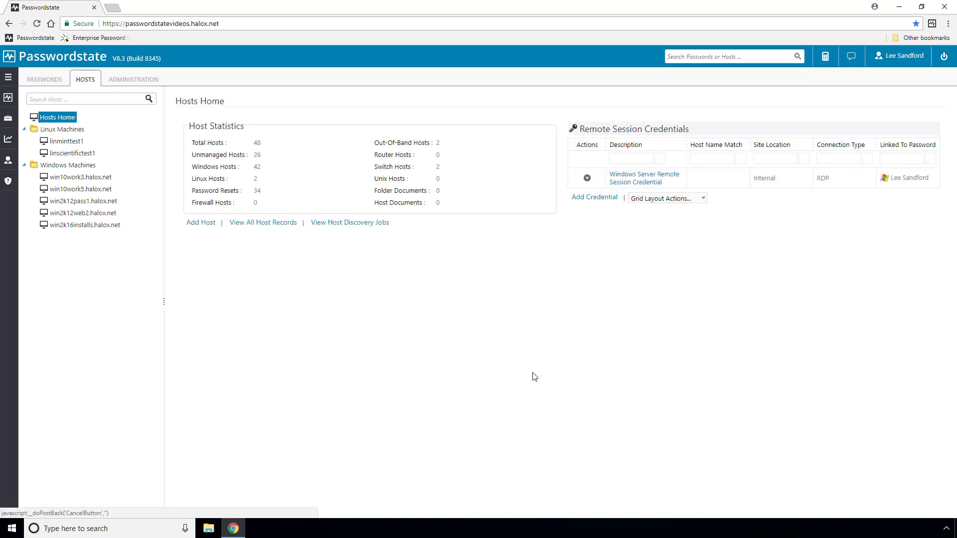
{"action": "left_click", "coordinate": [587, 178]}
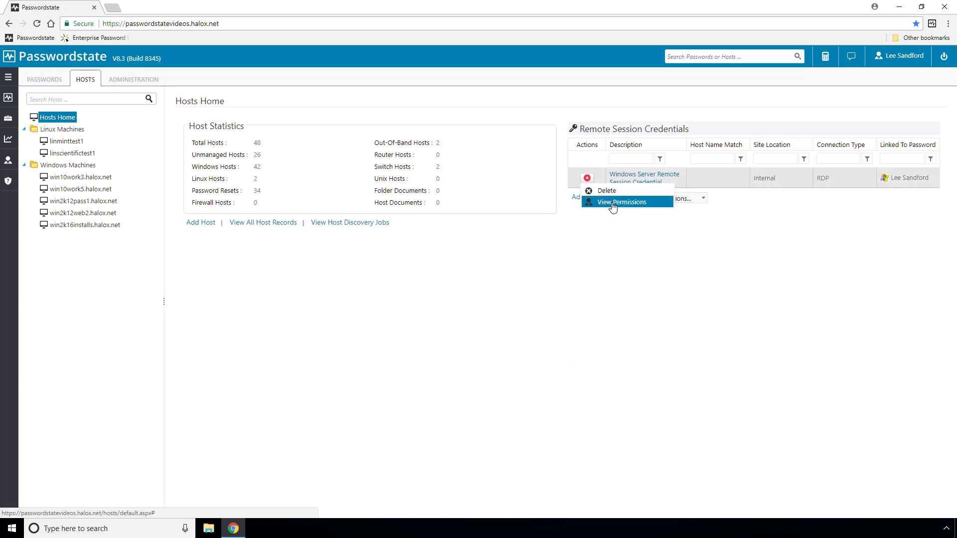
{"action": "left_click", "coordinate": [614, 203]}
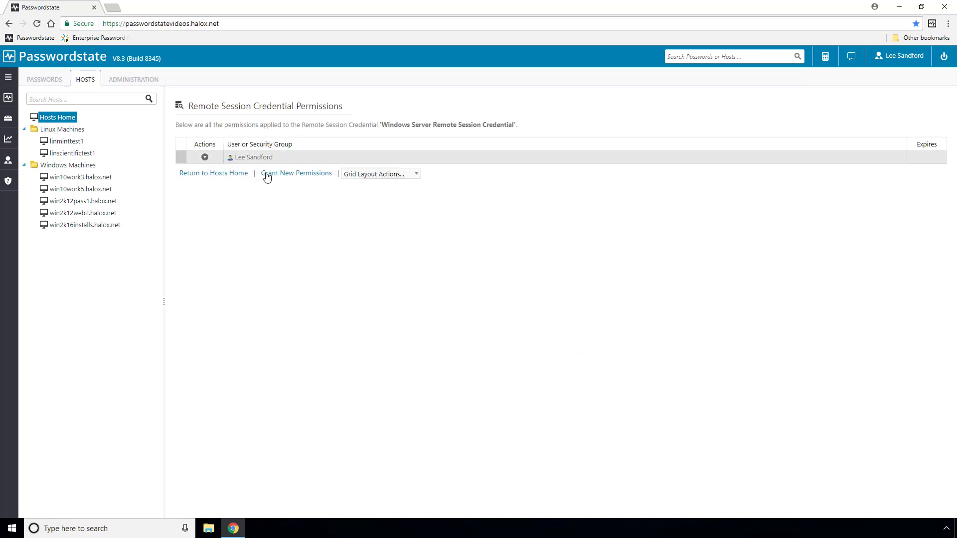
{"action": "left_click", "coordinate": [214, 175]}
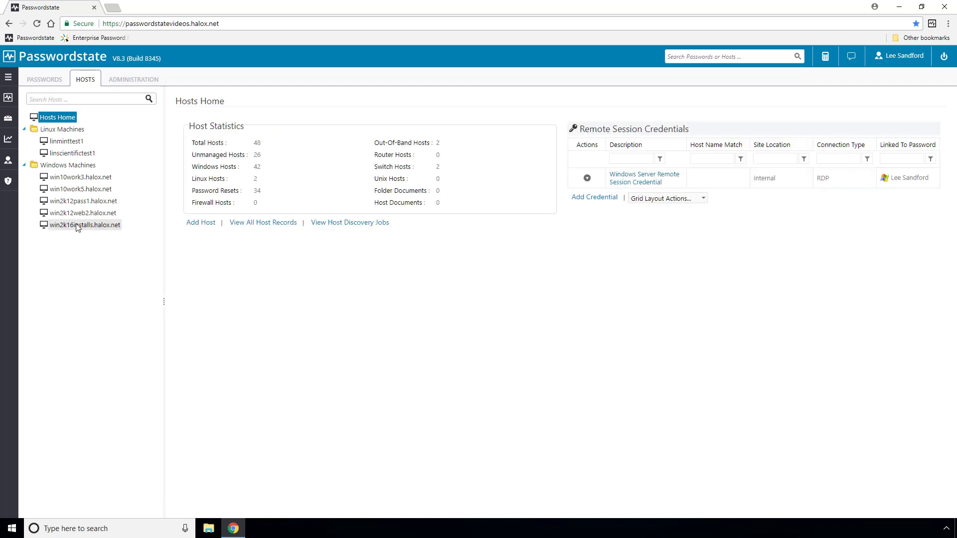
Auto-launch a session to win2k12web2.halox.net, then open, move and exit a Command Prompt there
{"action": "left_click", "coordinate": [74, 215]}
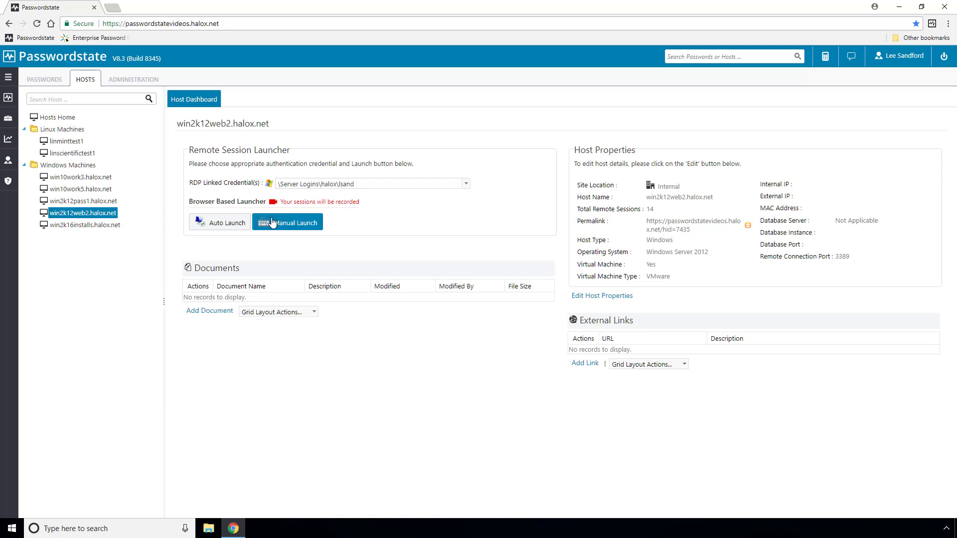
{"action": "left_click", "coordinate": [231, 224]}
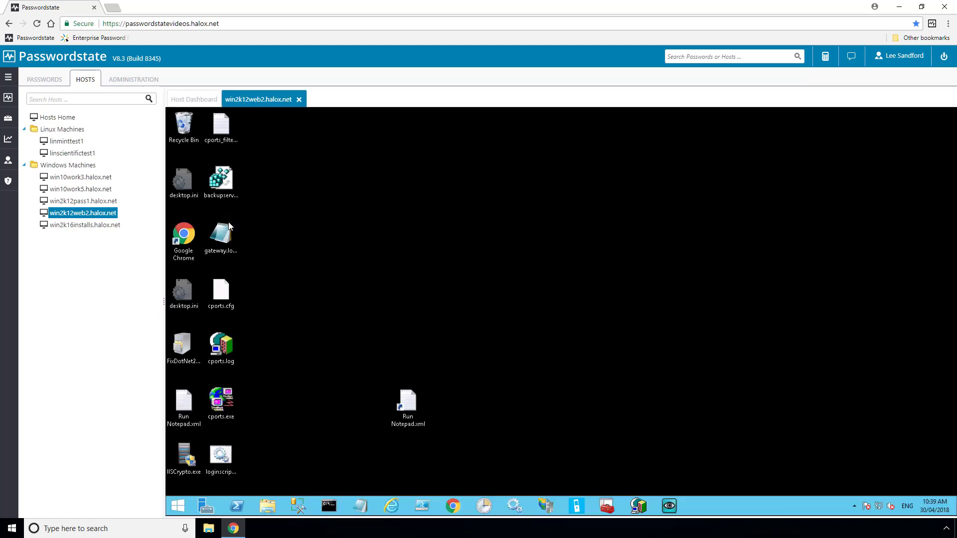
{"action": "left_click", "coordinate": [329, 506]}
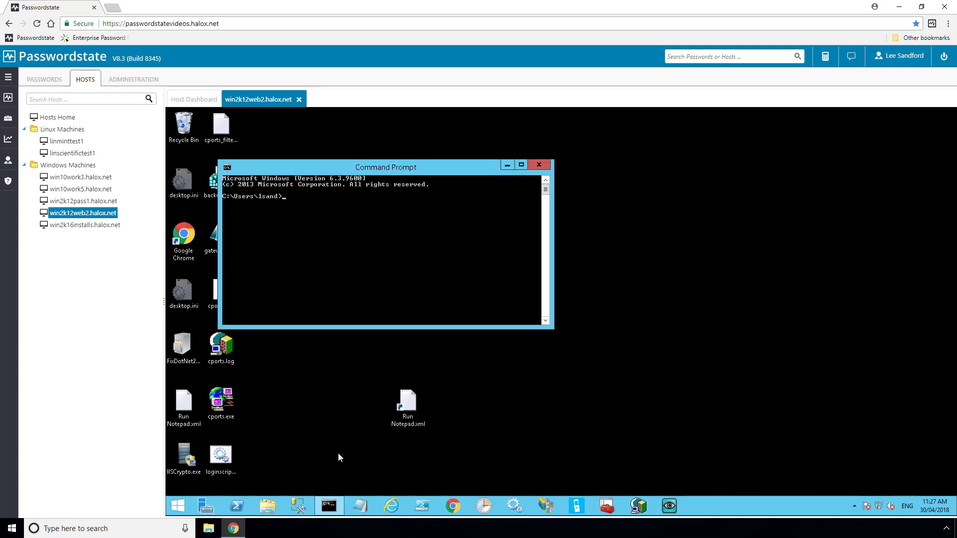
{"action": "left_click_drag", "start_coordinate": [338, 165], "coordinate": [441, 229]}
{"action": "type", "text": "exit"}
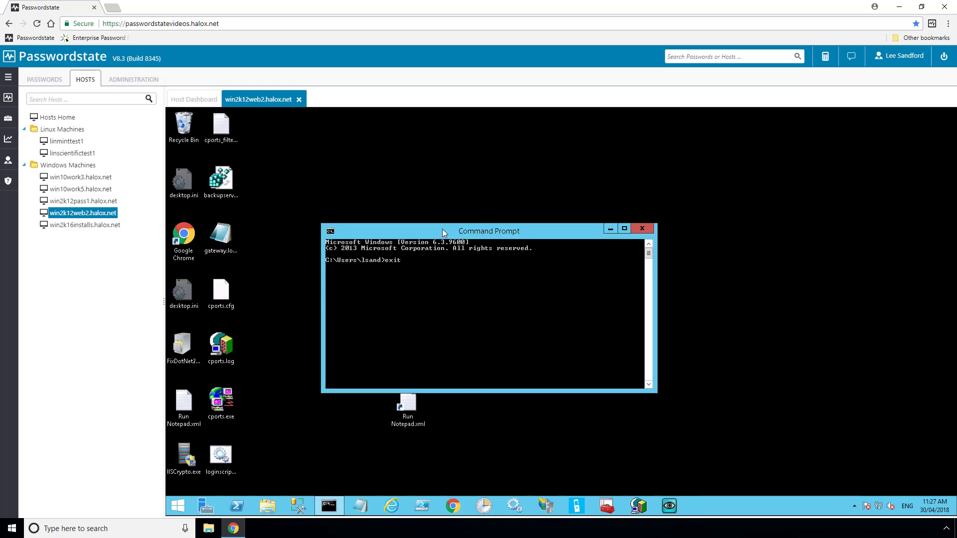
{"action": "key", "text": "Return"}
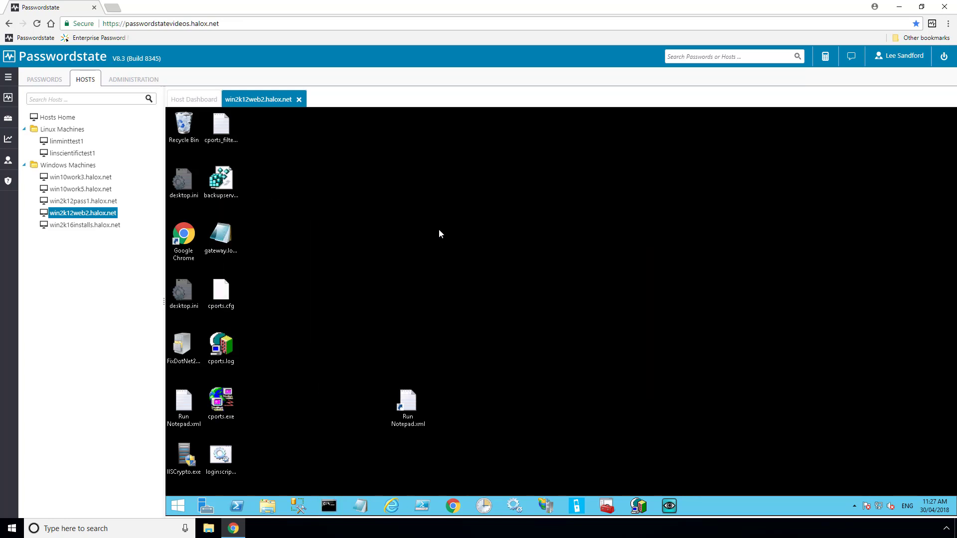
Go full page, move the Run Notepad.xml shortcut up the desktop, then restore the hosts tree
{"action": "double_click", "coordinate": [264, 104]}
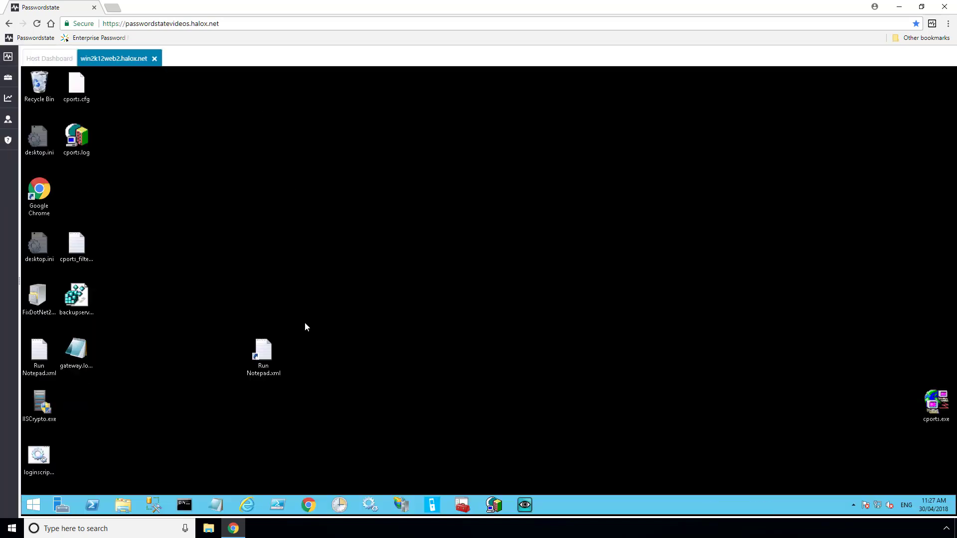
{"action": "left_click_drag", "start_coordinate": [267, 357], "coordinate": [158, 163]}
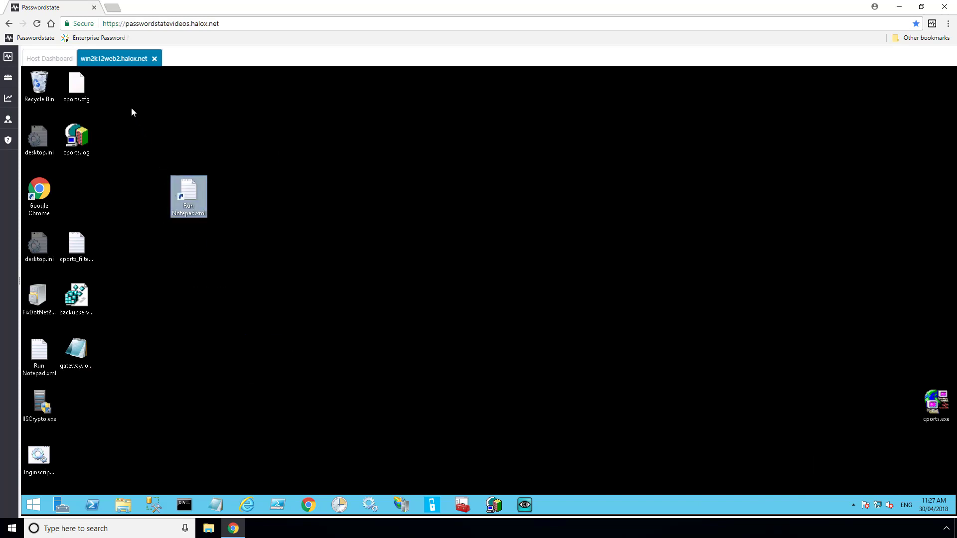
{"action": "double_click", "coordinate": [117, 59]}
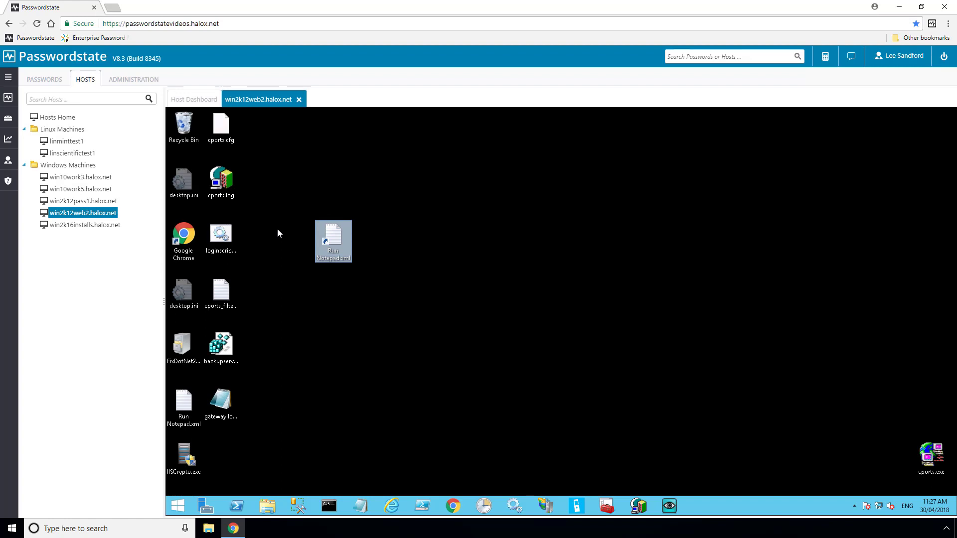
{"action": "right_click", "coordinate": [177, 513]}
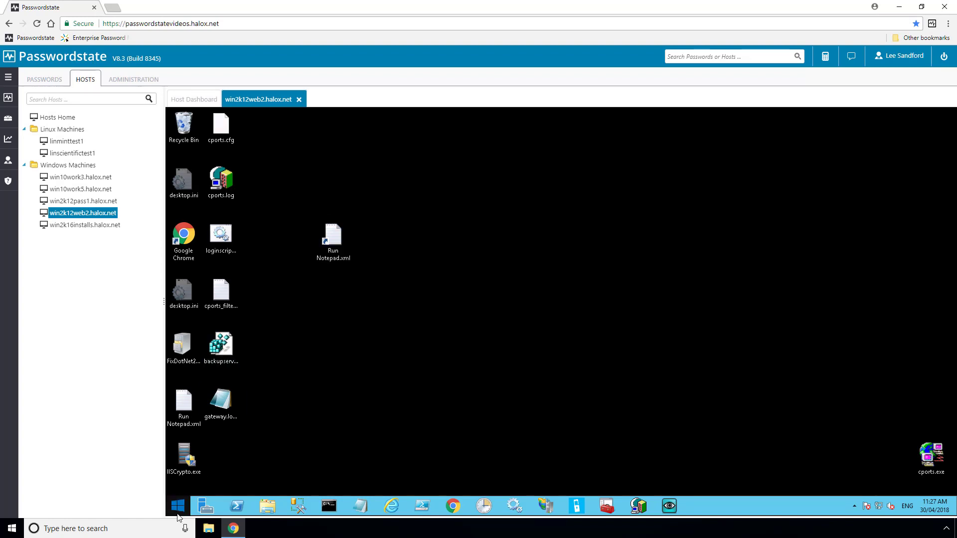
{"action": "mouse_move", "coordinate": [249, 501]}
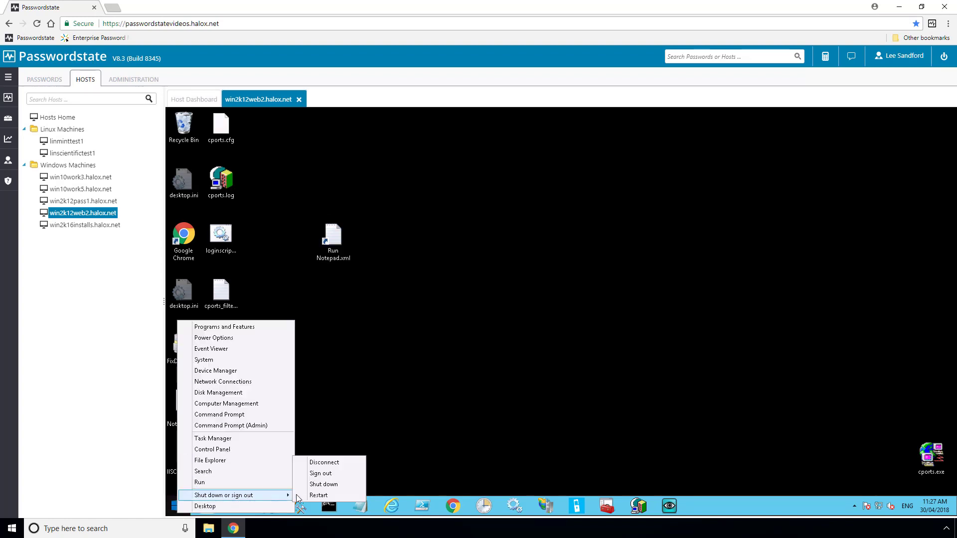
{"action": "left_click", "coordinate": [487, 372]}
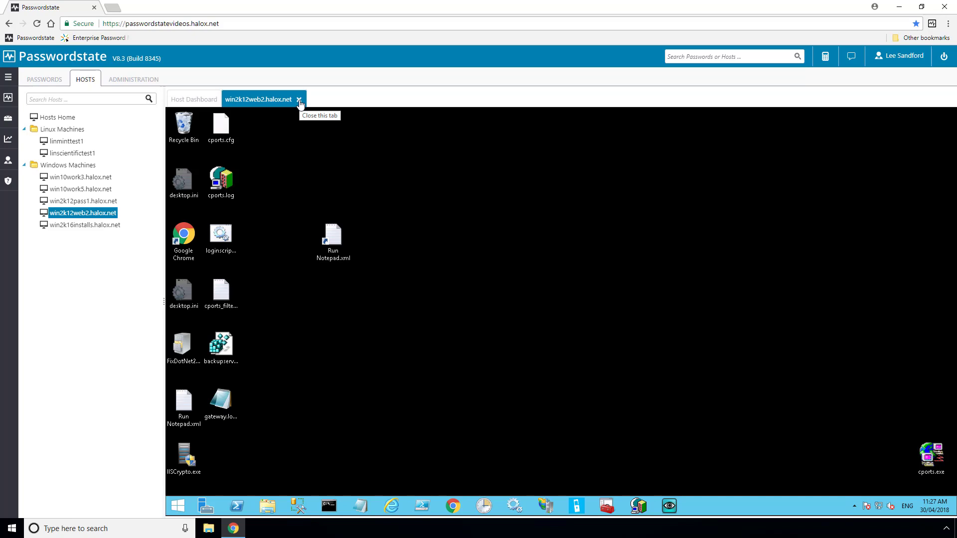
Launch an RDP session to win10work3.halox.net with the local administrator credential
{"action": "left_click", "coordinate": [78, 177]}
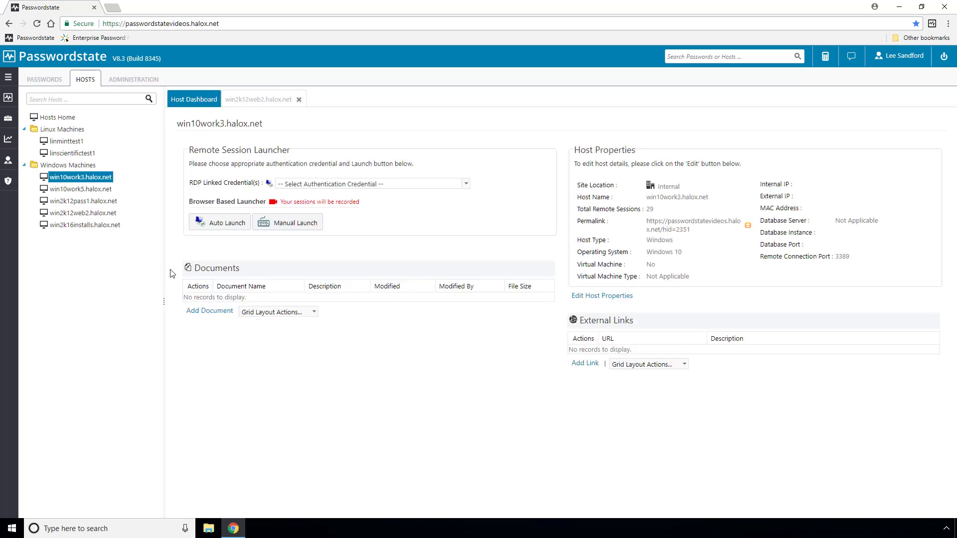
{"action": "left_click", "coordinate": [466, 185]}
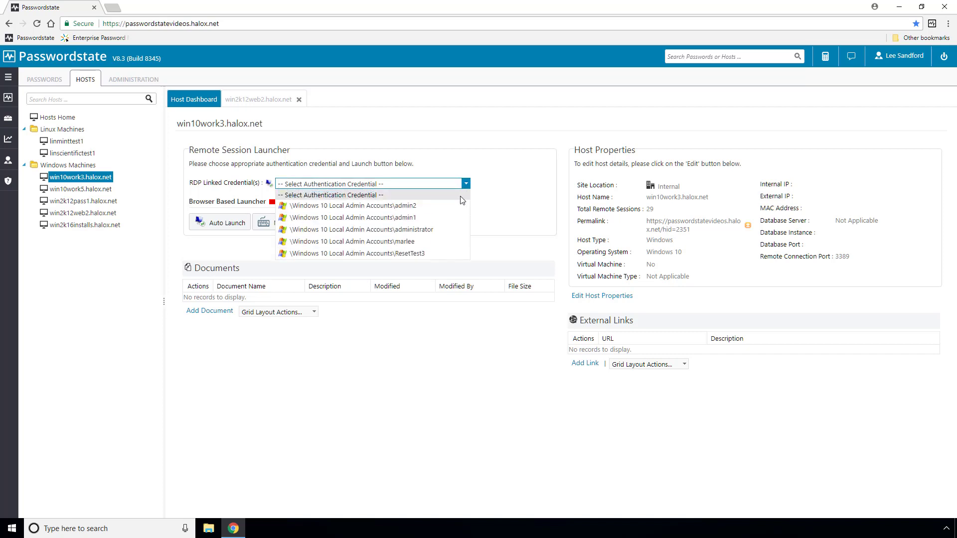
{"action": "left_click", "coordinate": [441, 231]}
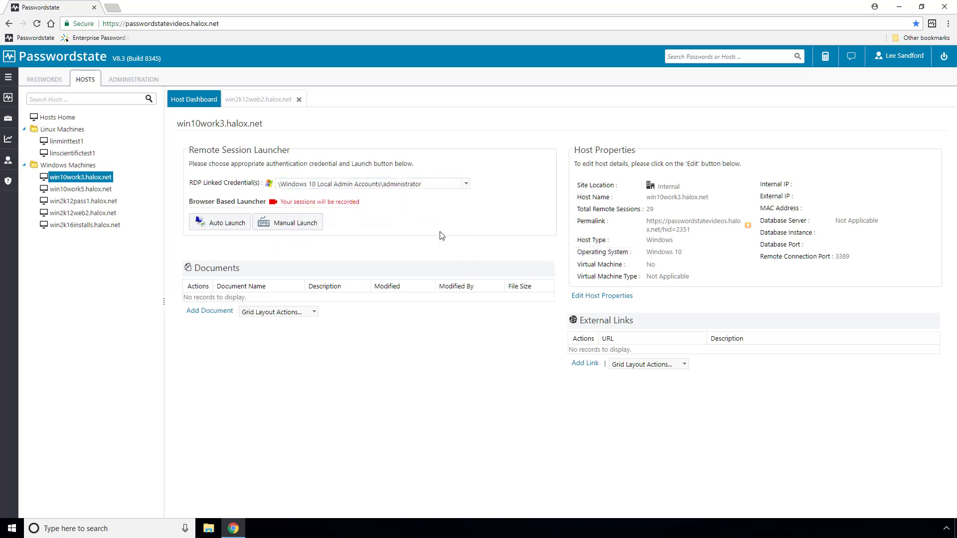
{"action": "left_click", "coordinate": [228, 226]}
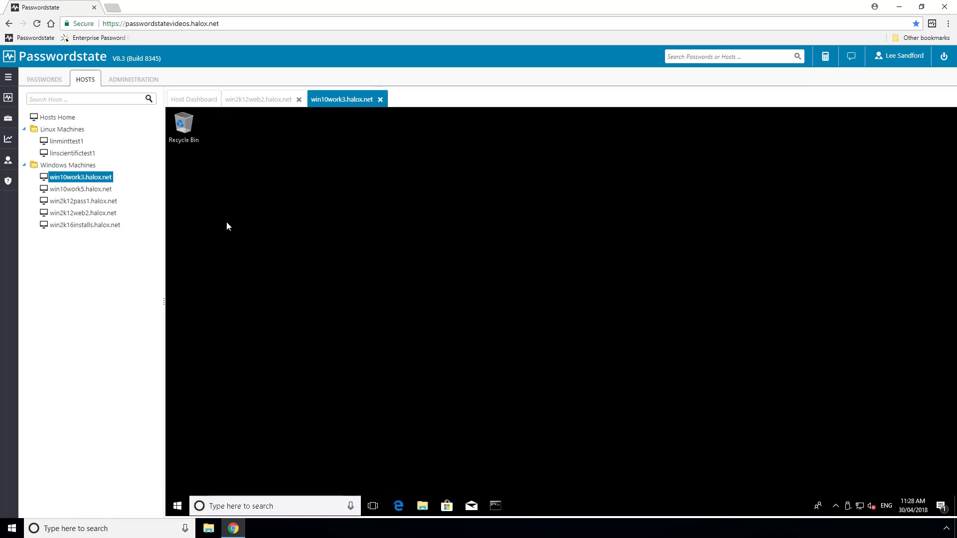
Open and reposition an administrator Command Prompt on win10work3, then select host linminttest1
{"action": "left_click", "coordinate": [493, 507]}
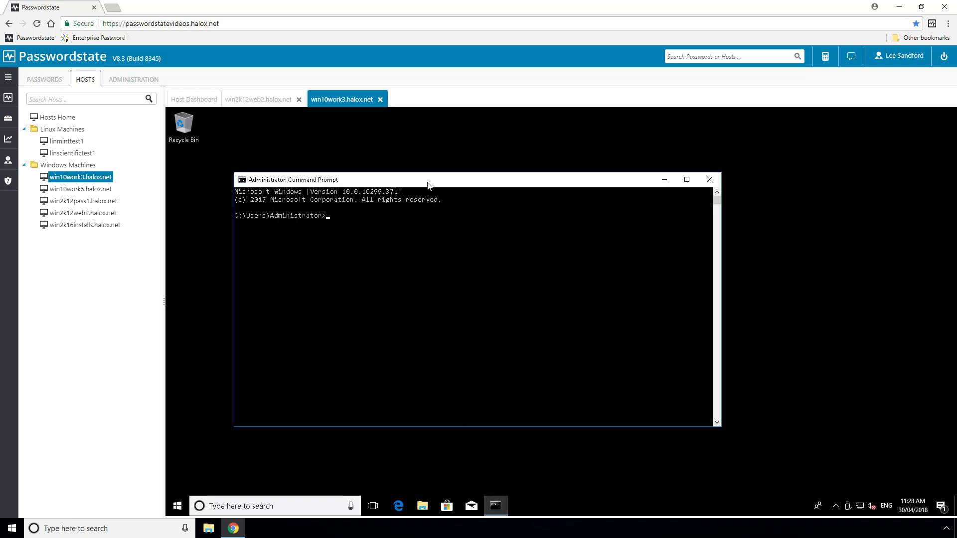
{"action": "left_click_drag", "start_coordinate": [428, 185], "coordinate": [353, 228]}
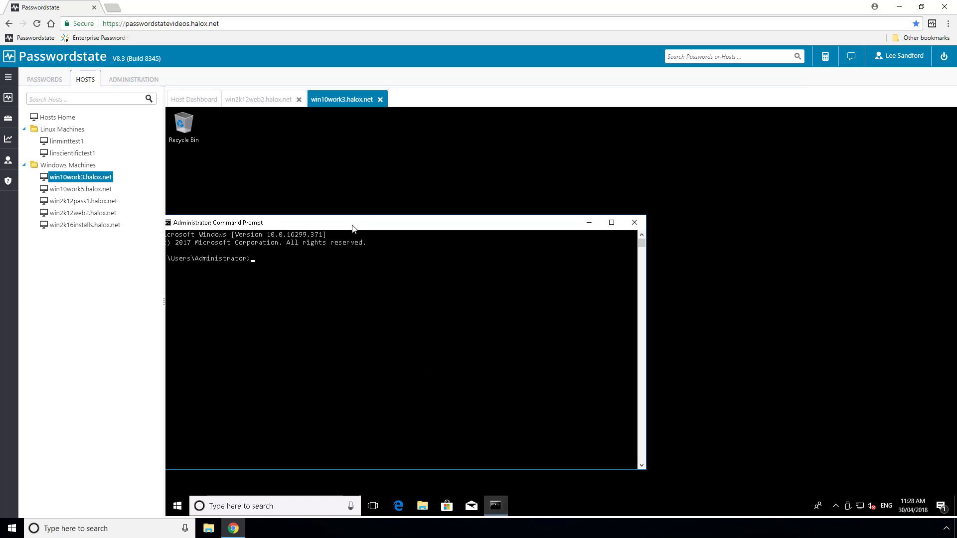
{"action": "left_click", "coordinate": [65, 141]}
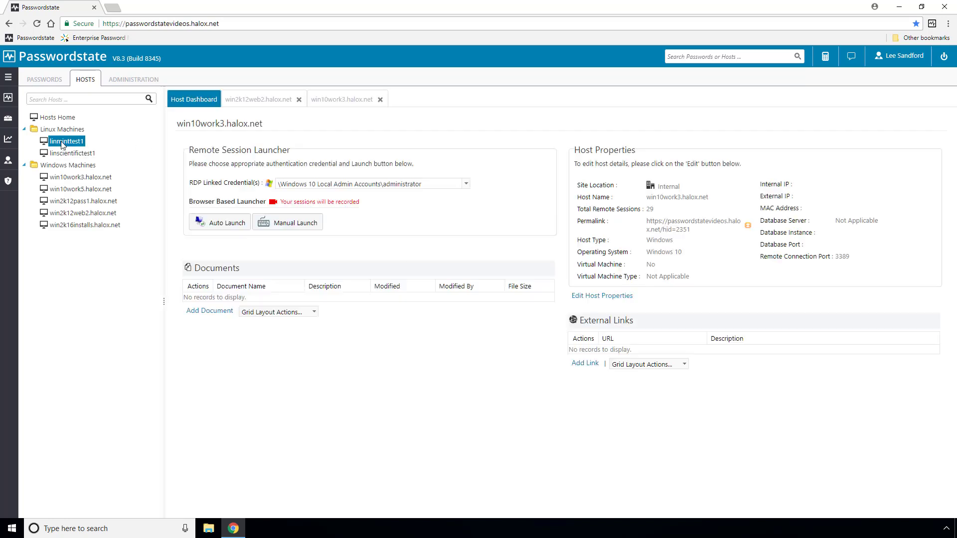
Launch an SSH session to linminttest1 with its linked Linux account and run ls
{"action": "left_click", "coordinate": [463, 184]}
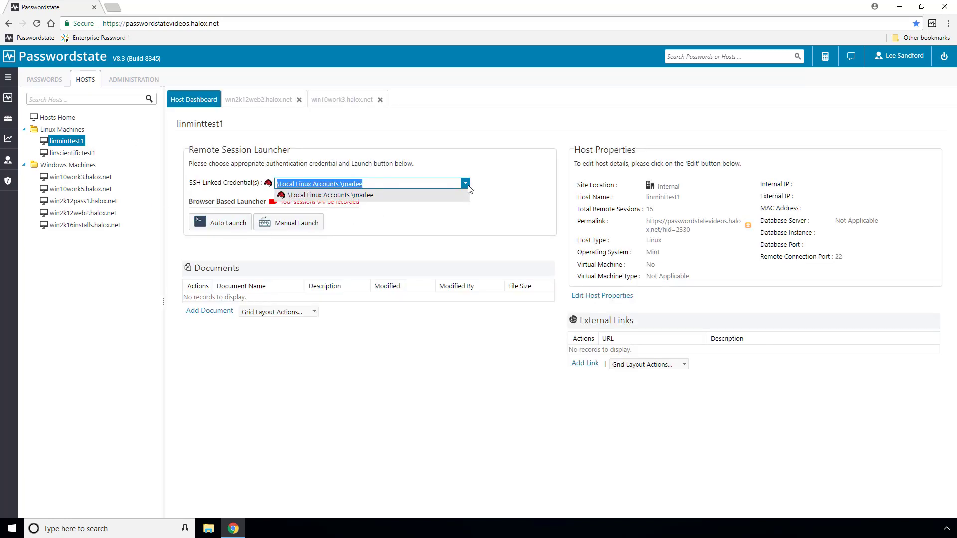
{"action": "left_click", "coordinate": [455, 195]}
{"action": "left_click", "coordinate": [242, 224]}
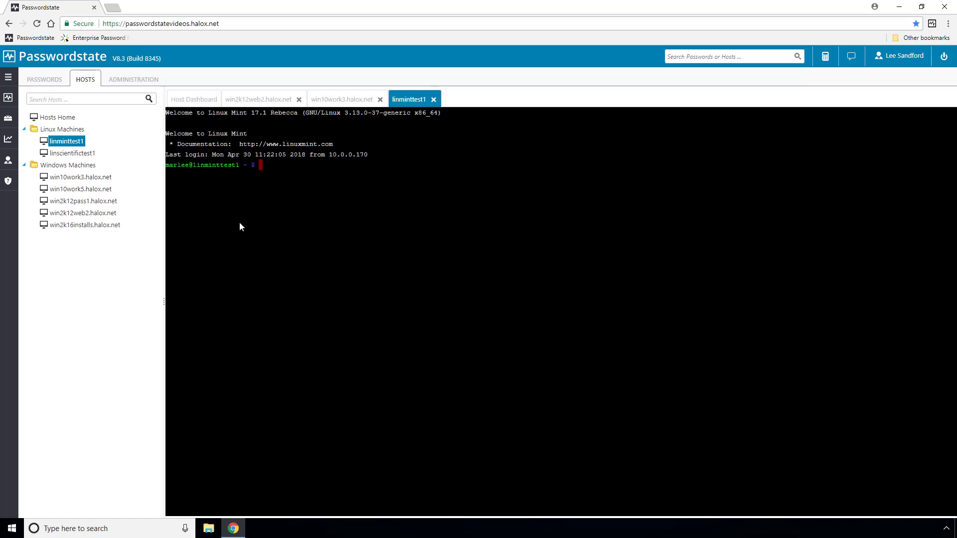
{"action": "type", "text": "ls"}
{"action": "key", "text": "Return"}
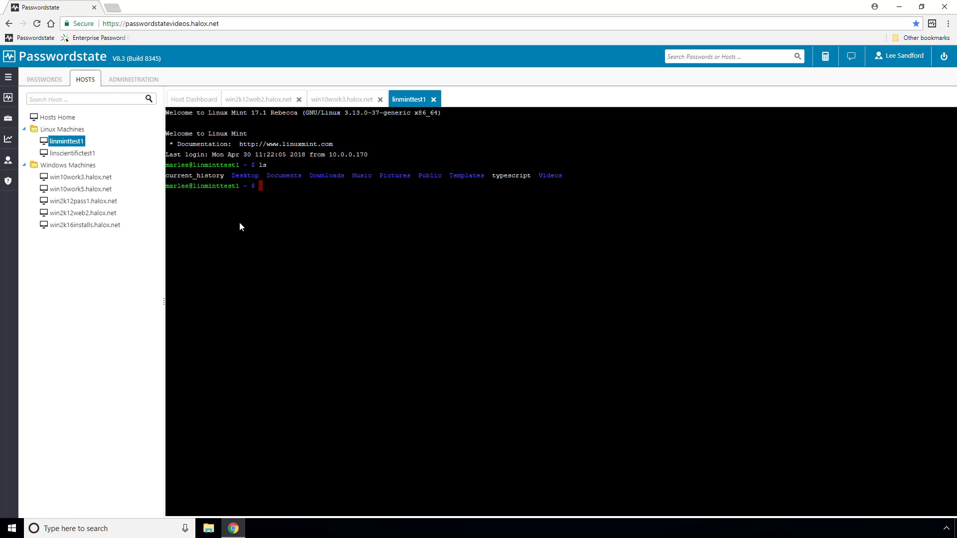
Move the win10work3 Command Prompt right and close the win2k12web2 and linminttest1 session tabs
{"action": "left_click", "coordinate": [258, 99]}
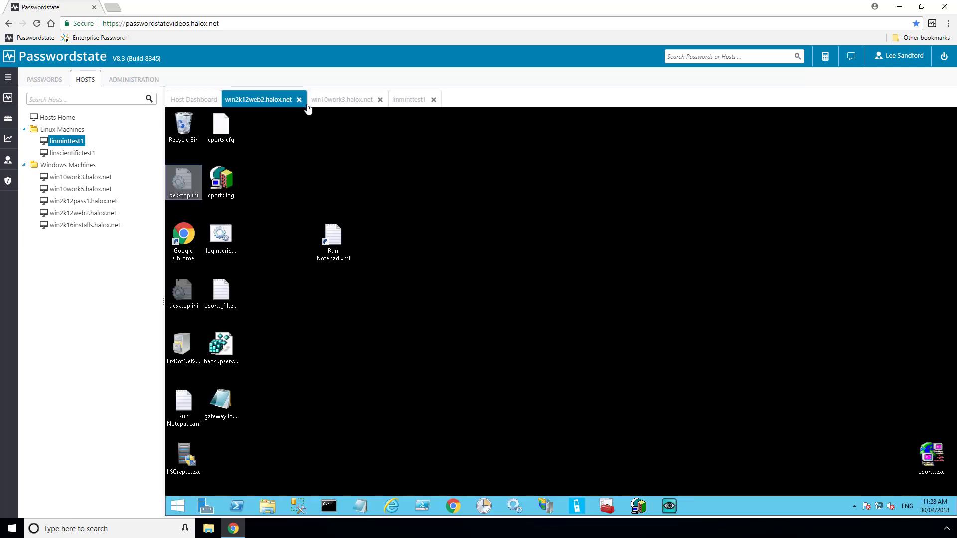
{"action": "left_click", "coordinate": [331, 100]}
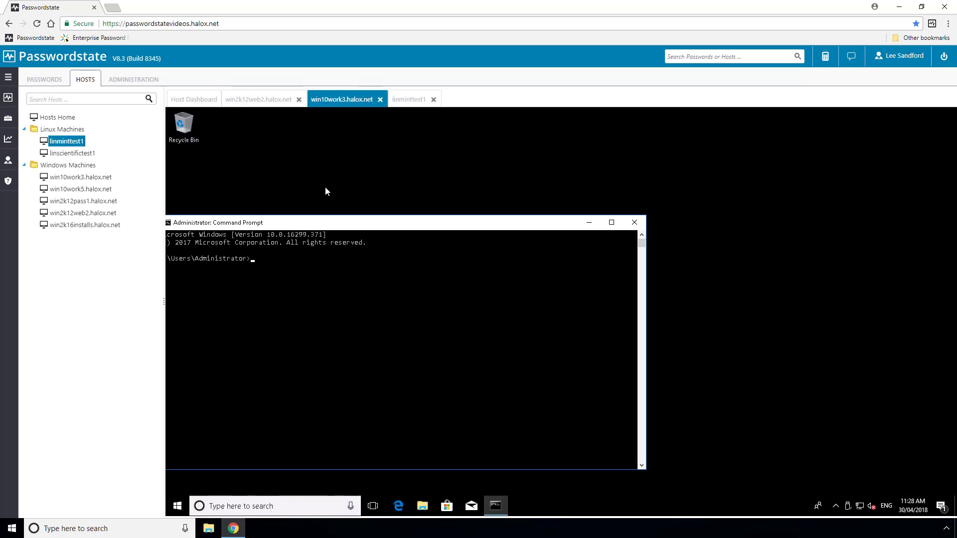
{"action": "left_click_drag", "start_coordinate": [328, 224], "coordinate": [503, 211]}
{"action": "left_click", "coordinate": [409, 101]}
{"action": "left_click", "coordinate": [258, 99]}
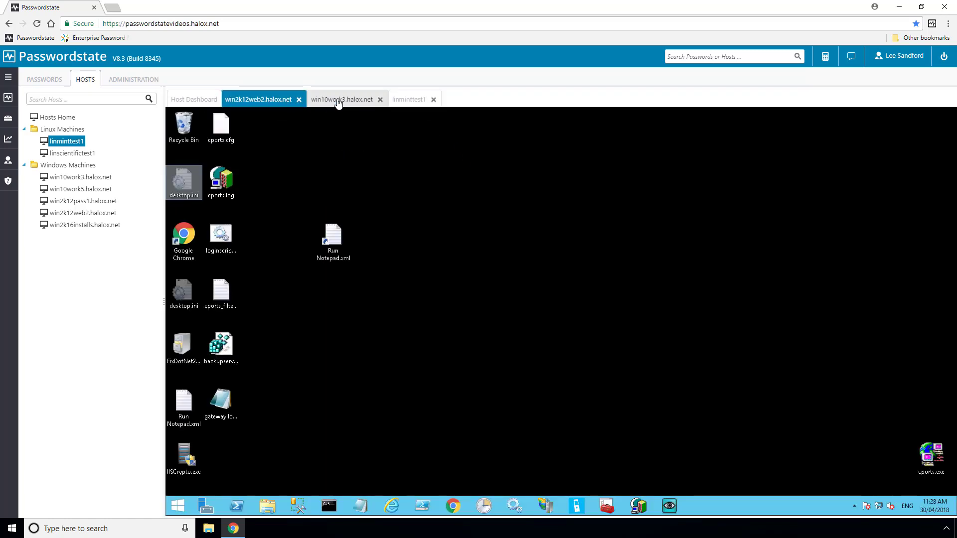
{"action": "left_click", "coordinate": [338, 100]}
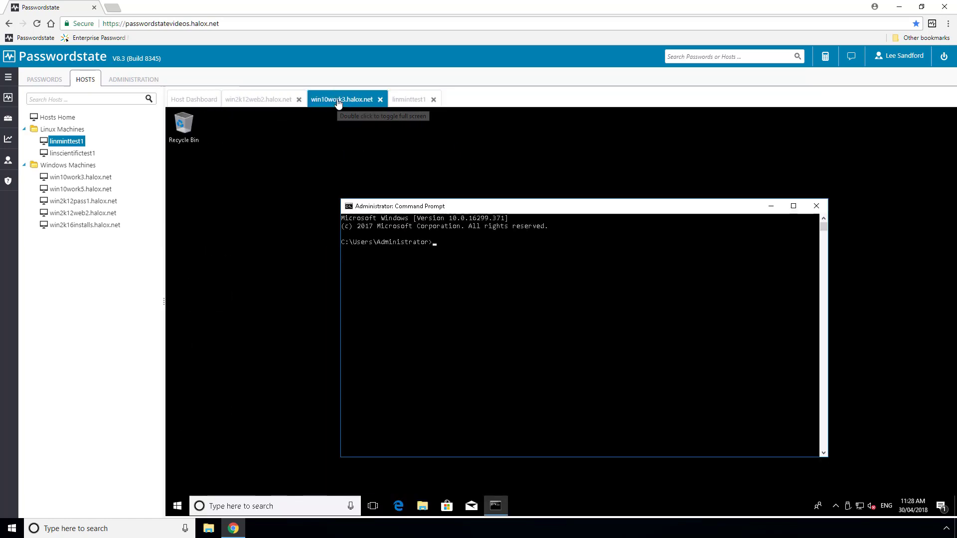
{"action": "left_click", "coordinate": [299, 101]}
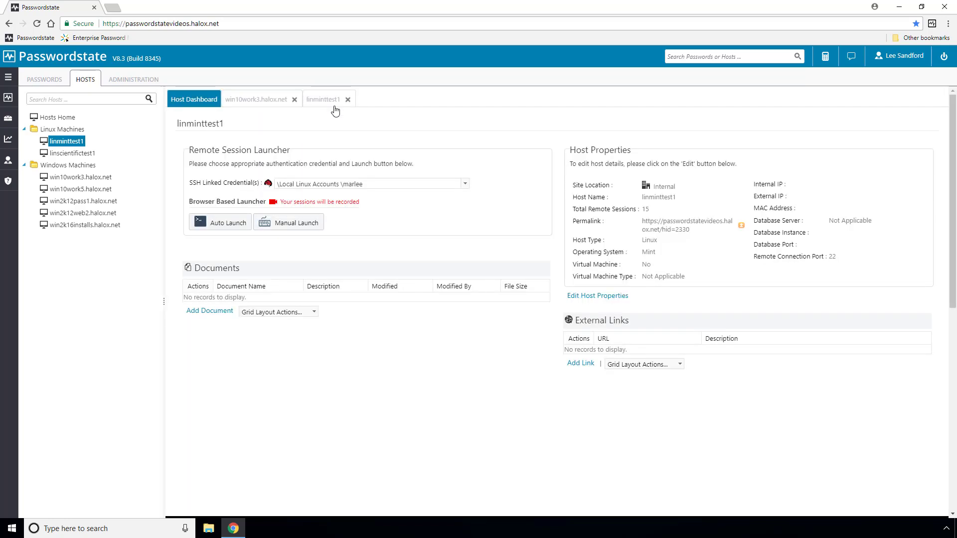
{"action": "left_click", "coordinate": [348, 100]}
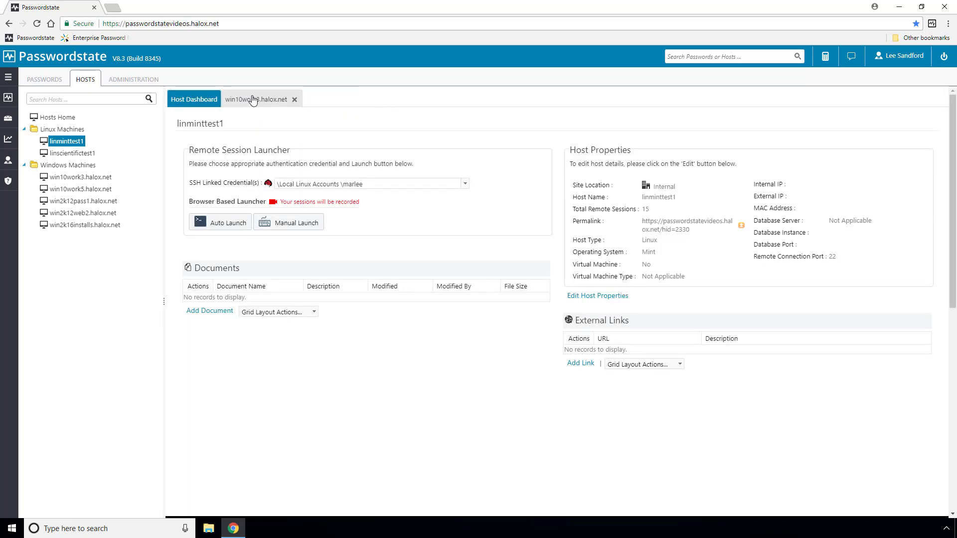
Sign out of the win10work3 remote Windows session from the Start power-user menu
{"action": "left_click", "coordinate": [259, 100]}
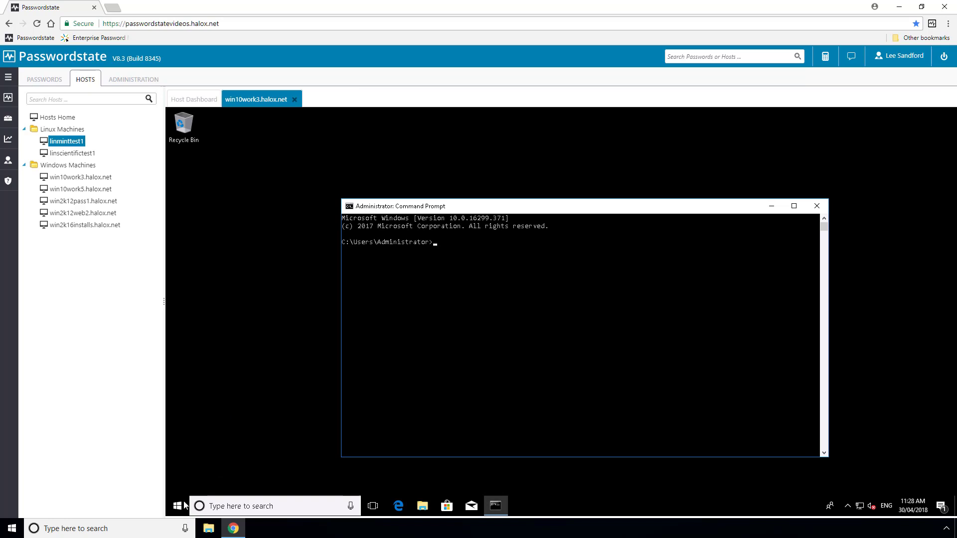
{"action": "right_click", "coordinate": [180, 506]}
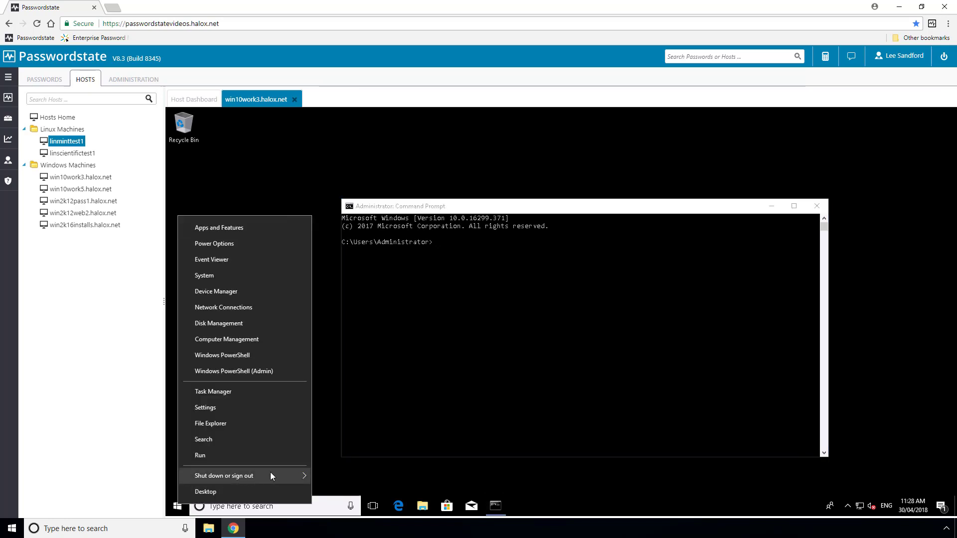
{"action": "mouse_move", "coordinate": [270, 476]}
{"action": "left_click", "coordinate": [338, 441]}
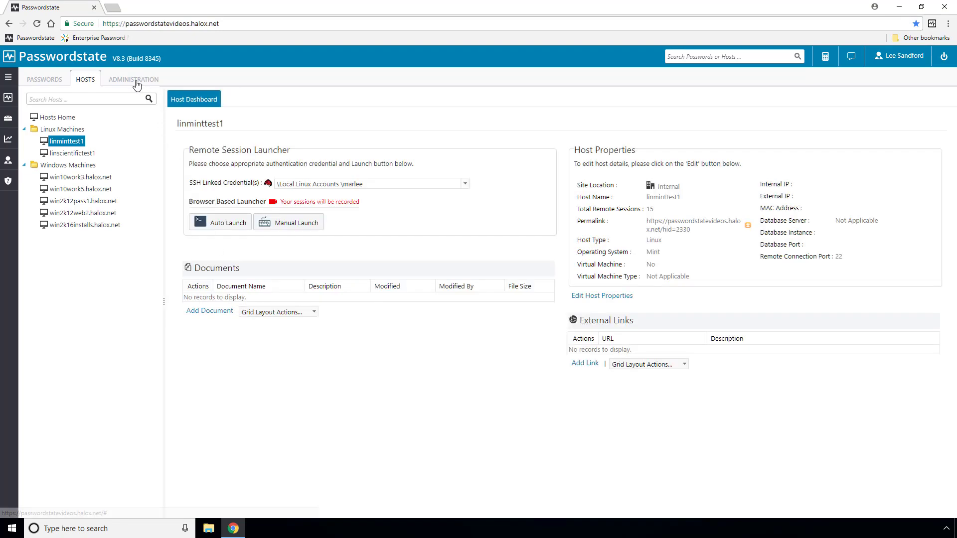
Open Remote Session Management's Recorded Sessions list and scroll to the Playback column
{"action": "left_click", "coordinate": [136, 82]}
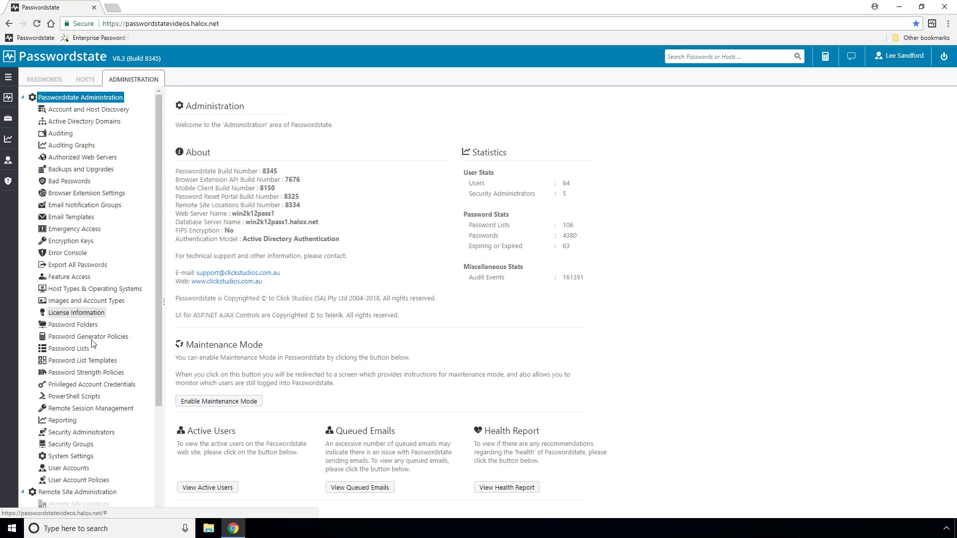
{"action": "left_click", "coordinate": [89, 409]}
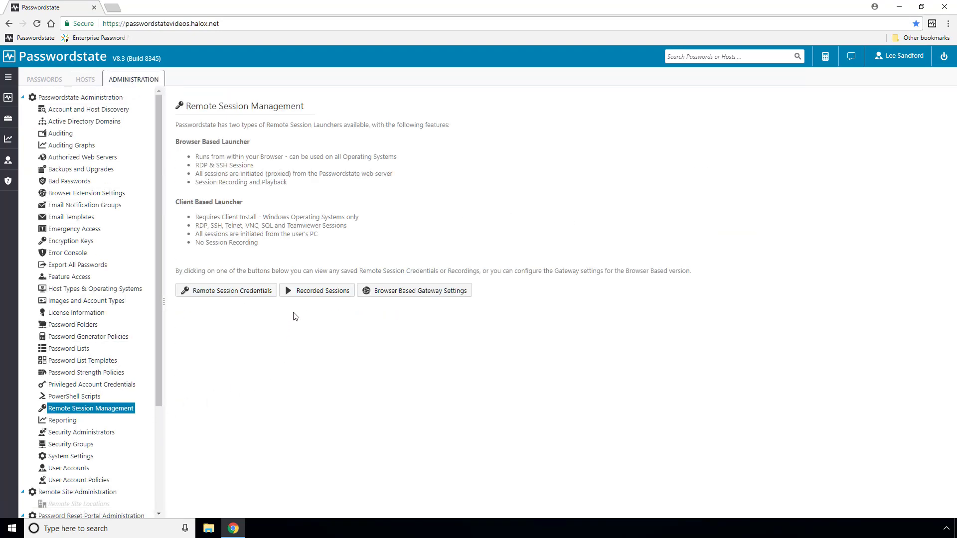
{"action": "left_click", "coordinate": [317, 290]}
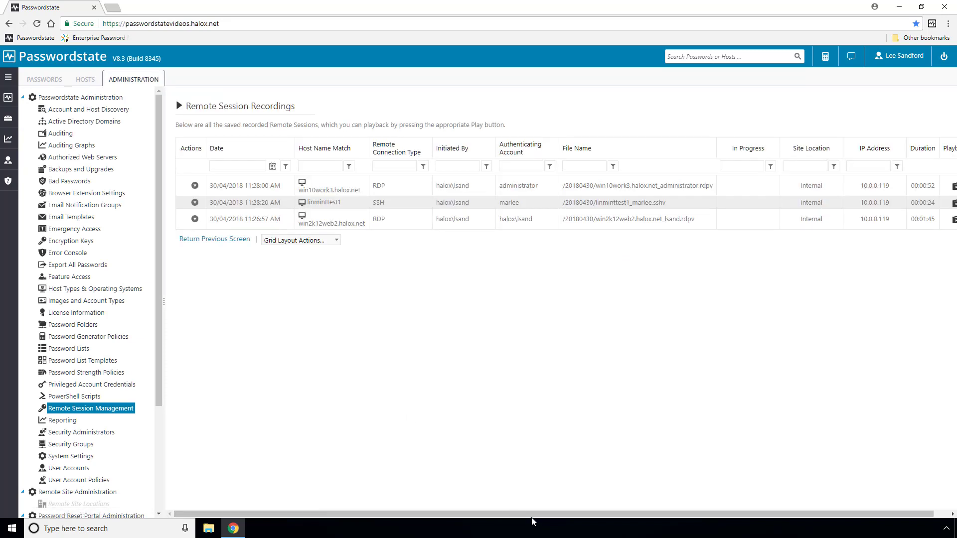
{"action": "left_click_drag", "start_coordinate": [532, 514], "coordinate": [547, 514]}
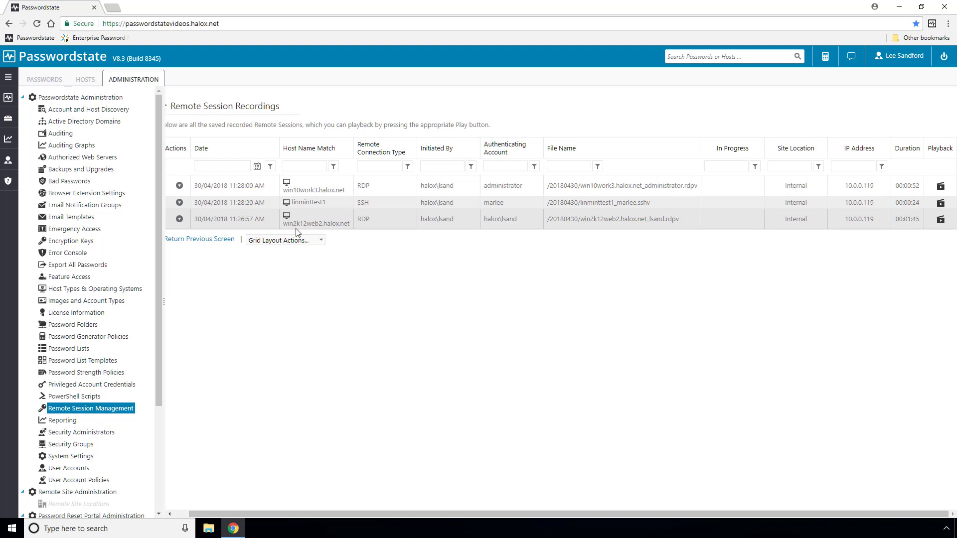
{"action": "left_click", "coordinate": [941, 220]}
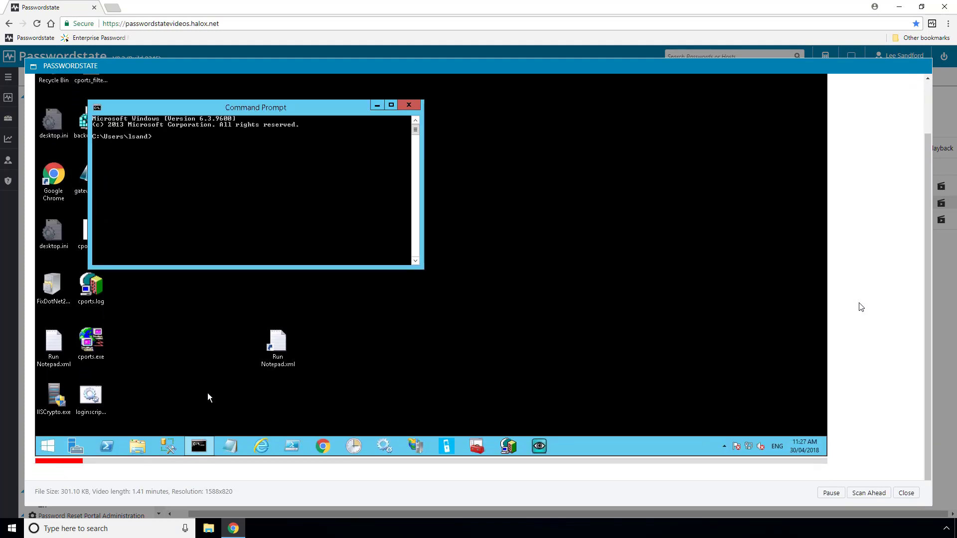
{"action": "left_click", "coordinate": [865, 494]}
{"action": "left_click", "coordinate": [861, 499]}
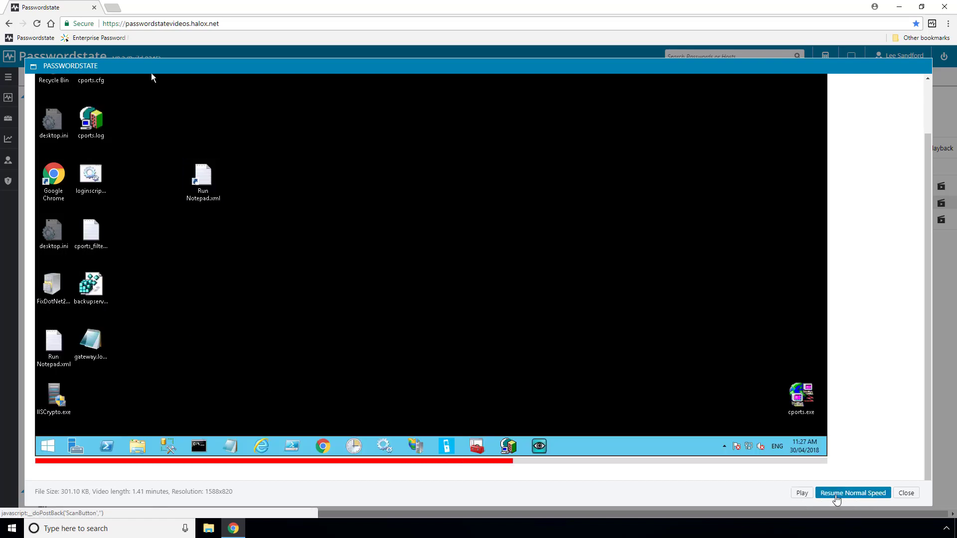
{"action": "left_click", "coordinate": [841, 498]}
{"action": "left_click", "coordinate": [841, 498]}
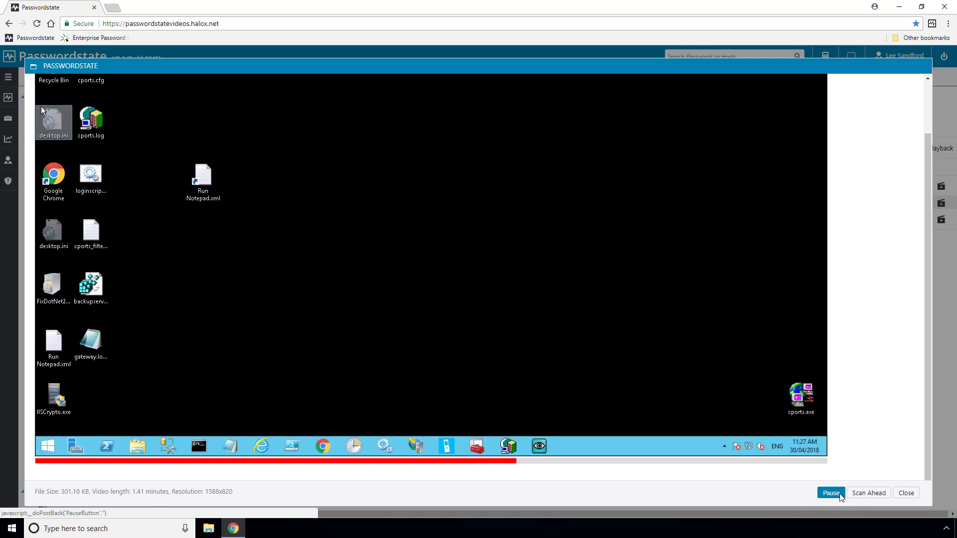
{"action": "left_click", "coordinate": [874, 493]}
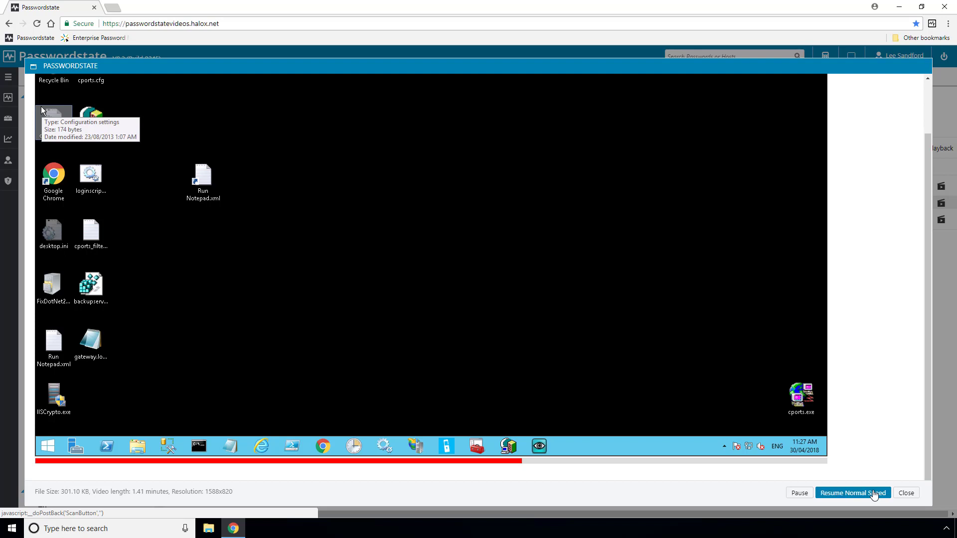
{"action": "left_click", "coordinate": [906, 493]}
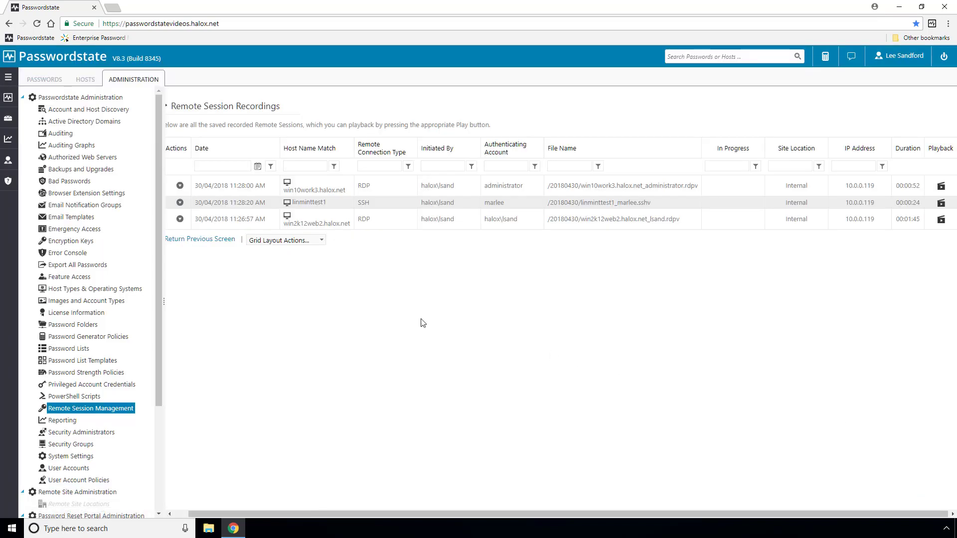
Delete the win2k12web2.halox.net RDP recording, leaving the win10work3 RDP and linminttest1 SSH sessions
{"action": "left_click", "coordinate": [180, 219]}
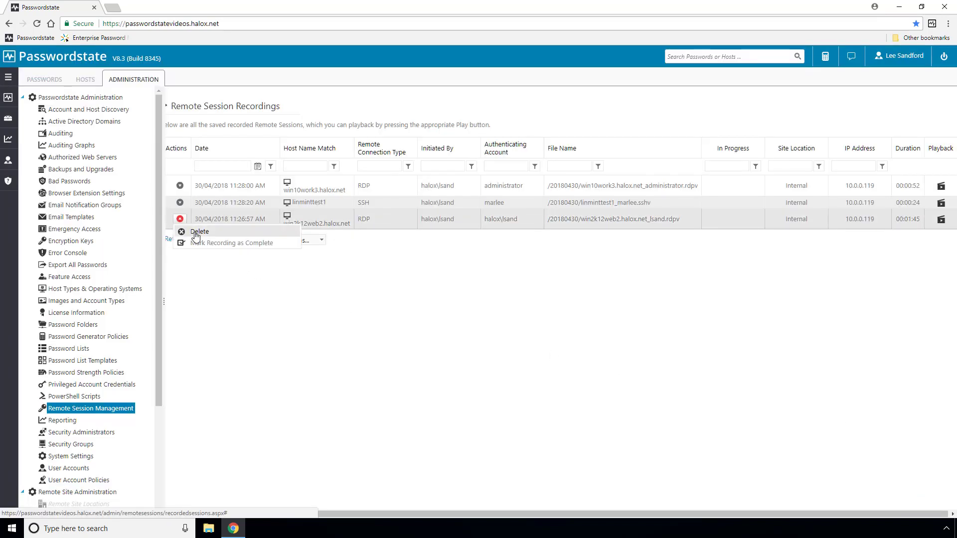
{"action": "left_click", "coordinate": [196, 234]}
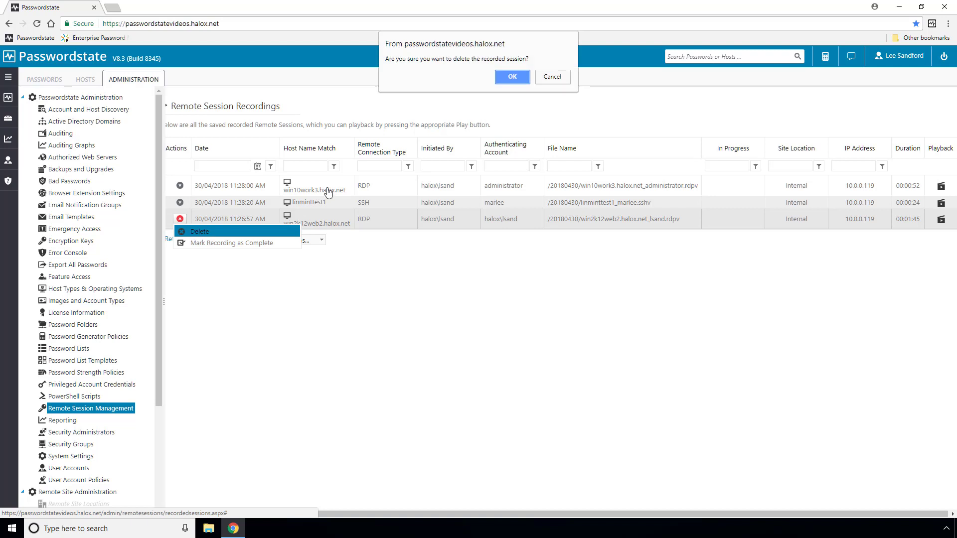
{"action": "left_click", "coordinate": [513, 78]}
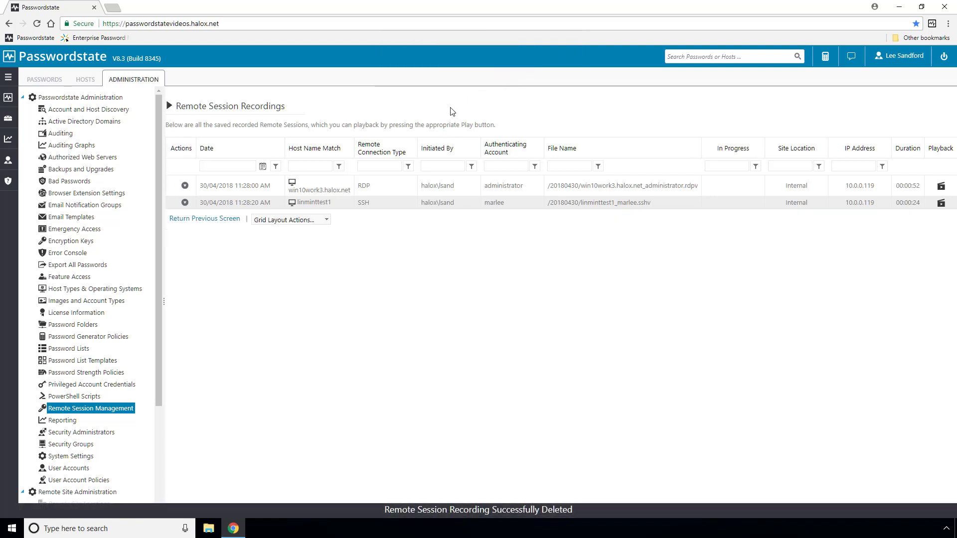
Search the audit records for Remote Session Connection activity, returning 925 records
{"action": "left_click", "coordinate": [61, 134]}
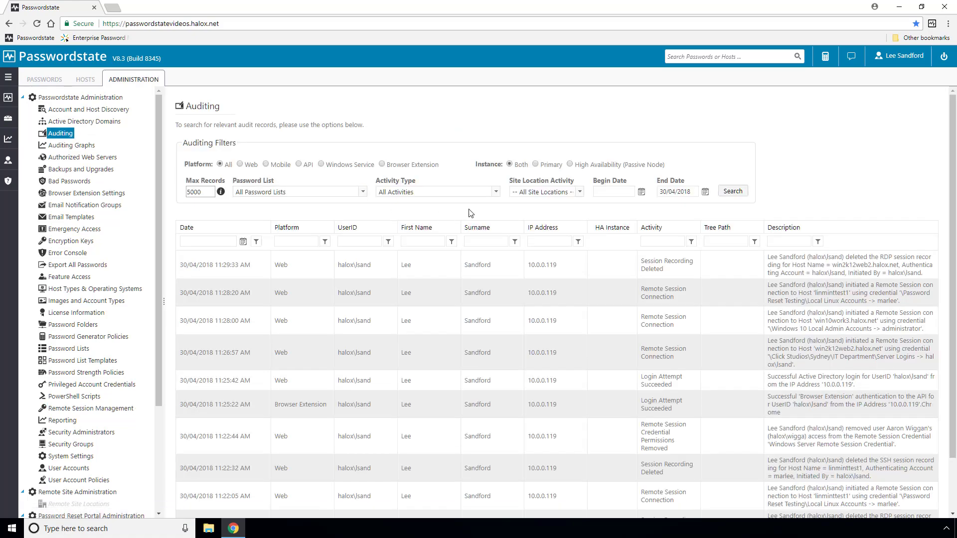
{"action": "left_click", "coordinate": [496, 192]}
{"action": "scroll", "coordinate": [484, 300], "scroll_direction": "down", "scroll_amount": 15}
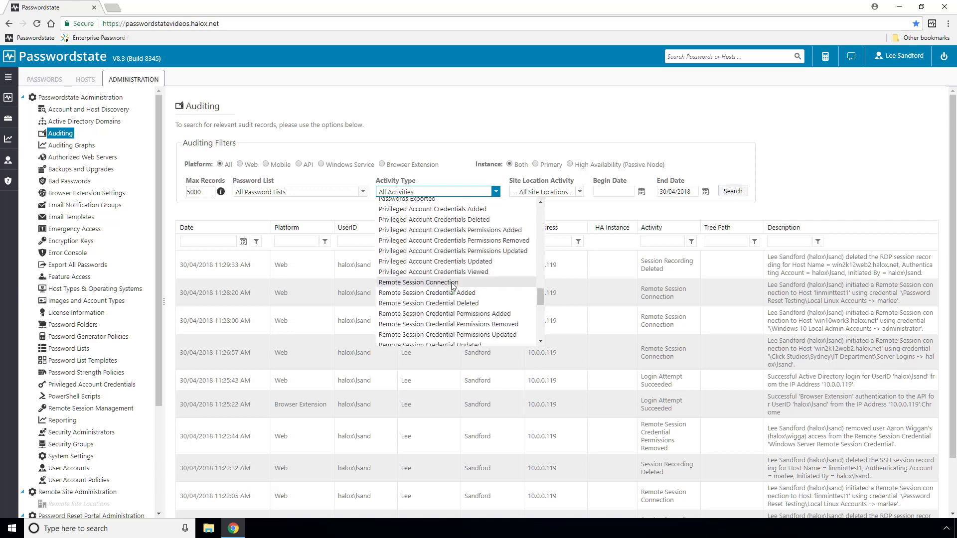
{"action": "left_click", "coordinate": [451, 283]}
{"action": "left_click", "coordinate": [731, 192]}
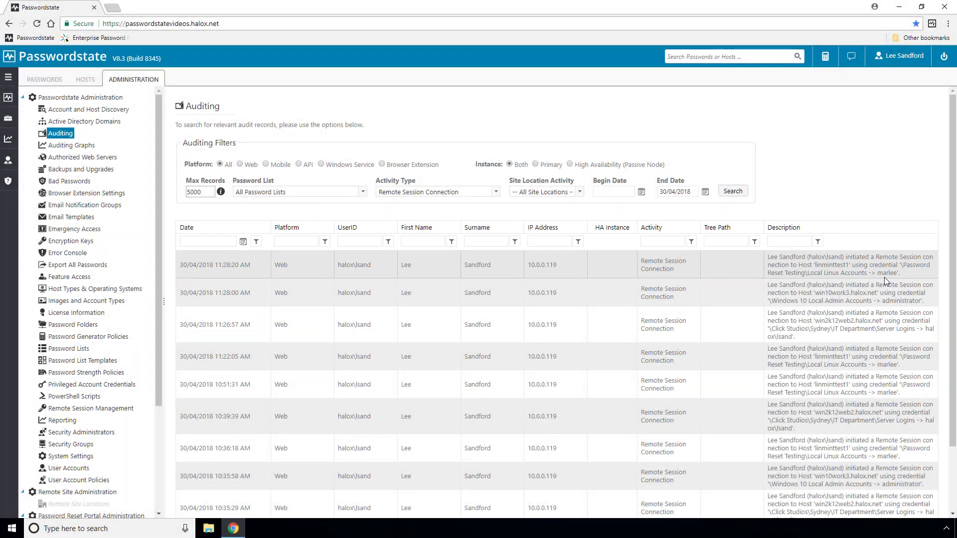
{"action": "scroll", "coordinate": [708, 333], "scroll_direction": "down", "scroll_amount": 2}
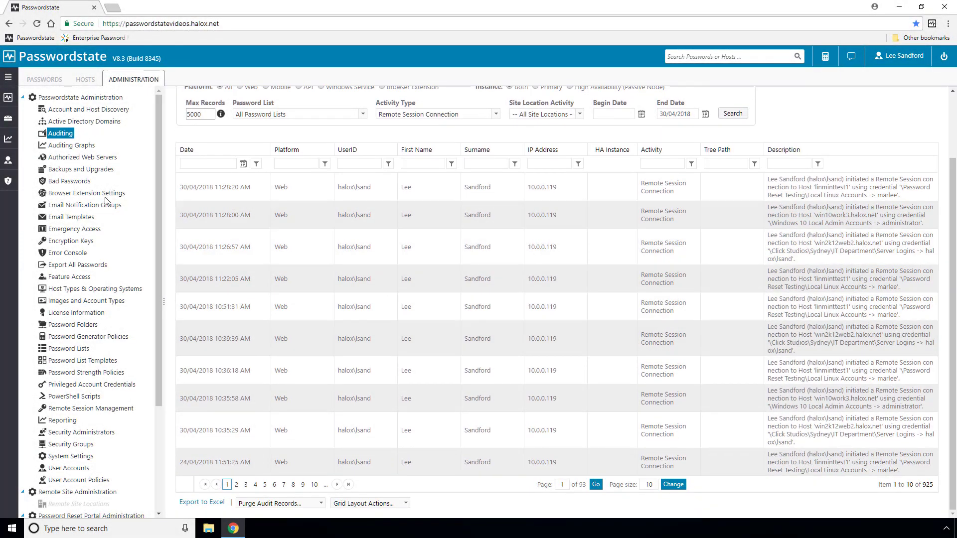
{"action": "mouse_move", "coordinate": [9, 184]}
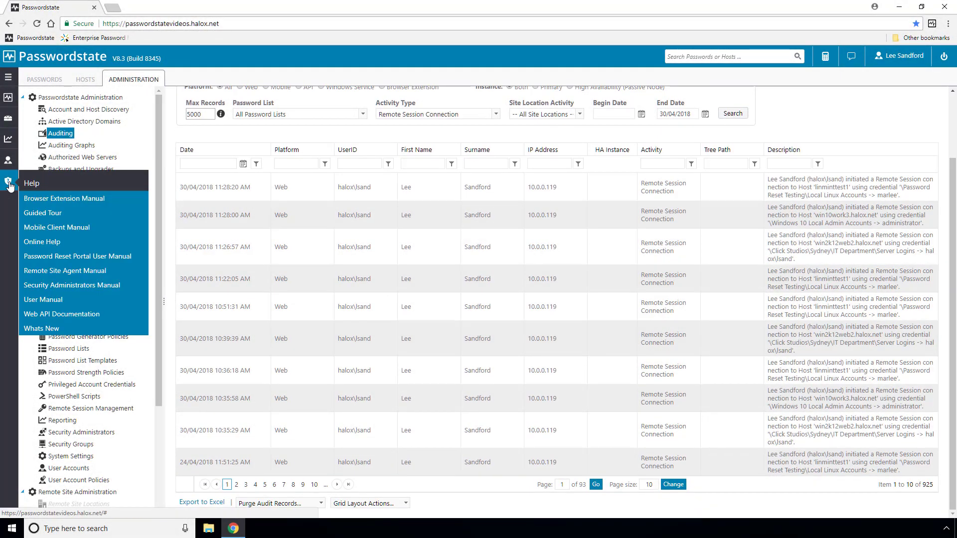
Show the User Manual KB article 'Configure Browser Based Remote Session Launcher Gateway' and its system requirements
{"action": "left_click", "coordinate": [43, 299]}
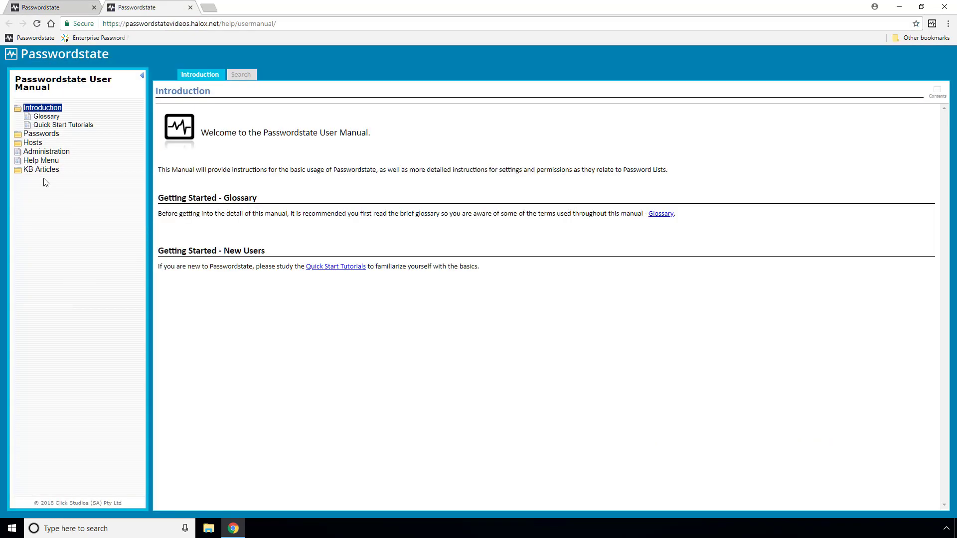
{"action": "left_click", "coordinate": [42, 170]}
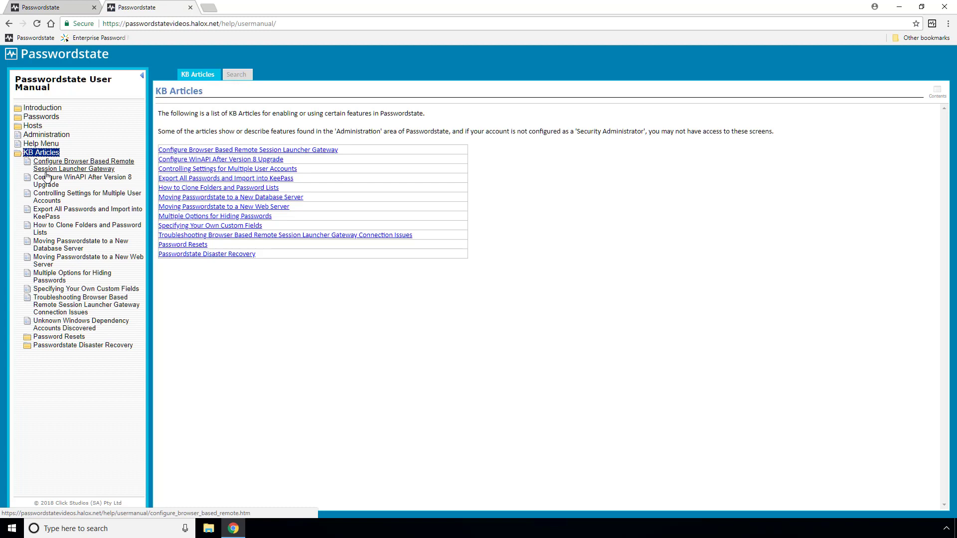
{"action": "left_click", "coordinate": [58, 170]}
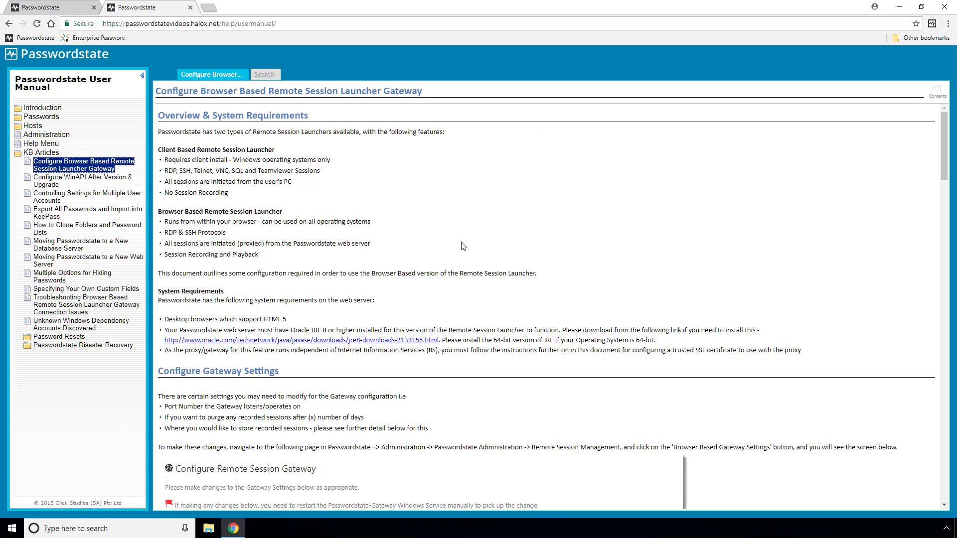
{"action": "scroll", "coordinate": [476, 257], "scroll_direction": "down", "scroll_amount": 2}
{"action": "scroll", "coordinate": [477, 257], "scroll_direction": "down", "scroll_amount": 1}
{"action": "scroll", "coordinate": [478, 257], "scroll_direction": "up", "scroll_amount": 3}
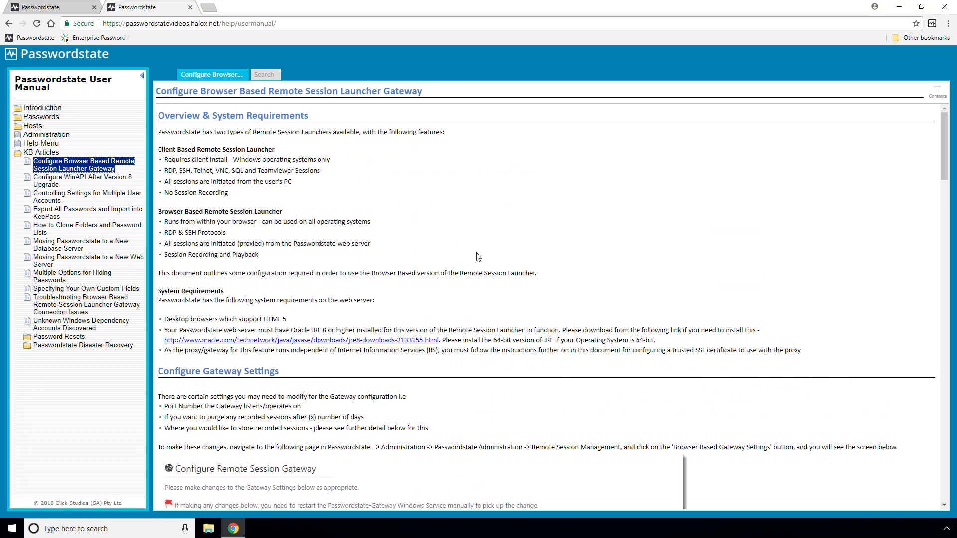